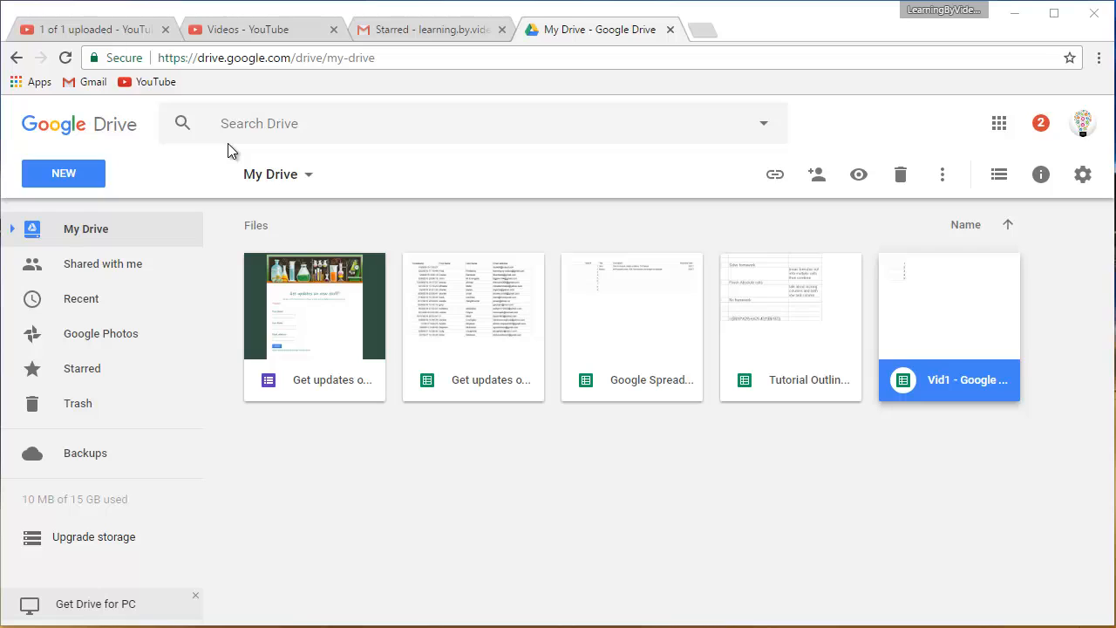
Create a new blank Google Sheets spreadsheet from My Drive
left_click(64, 173)
left_click(136, 144)
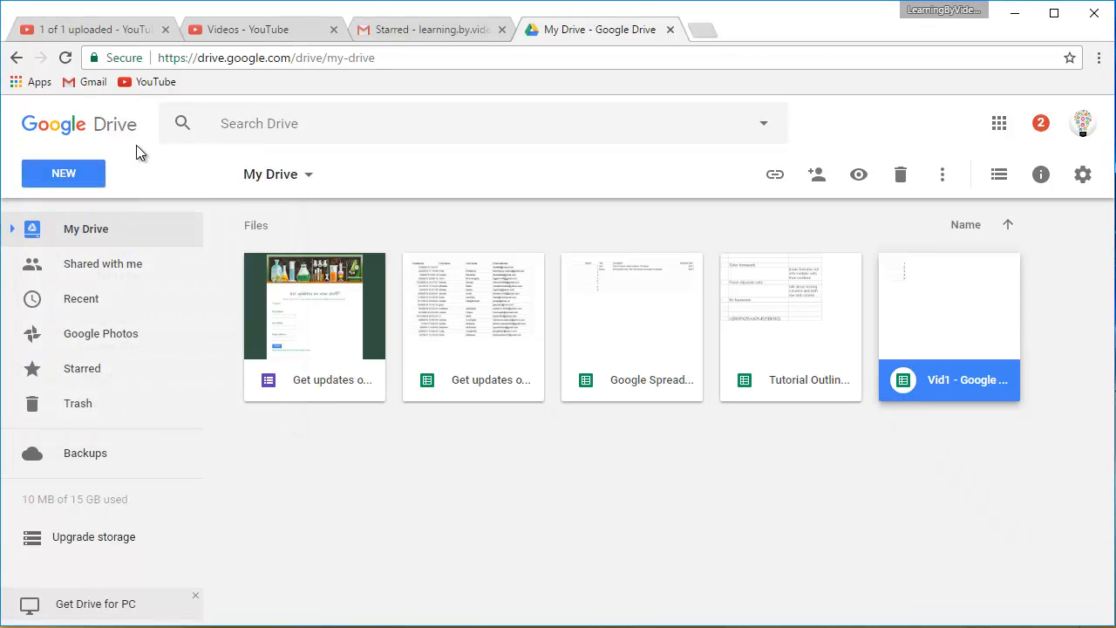
left_click(57, 178)
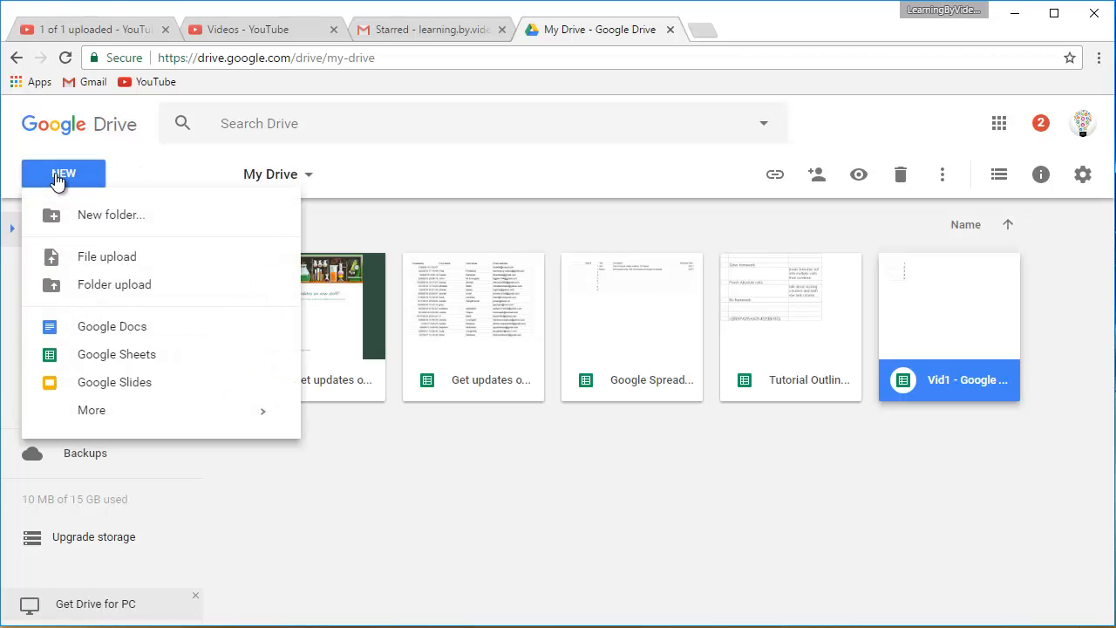
left_click(125, 361)
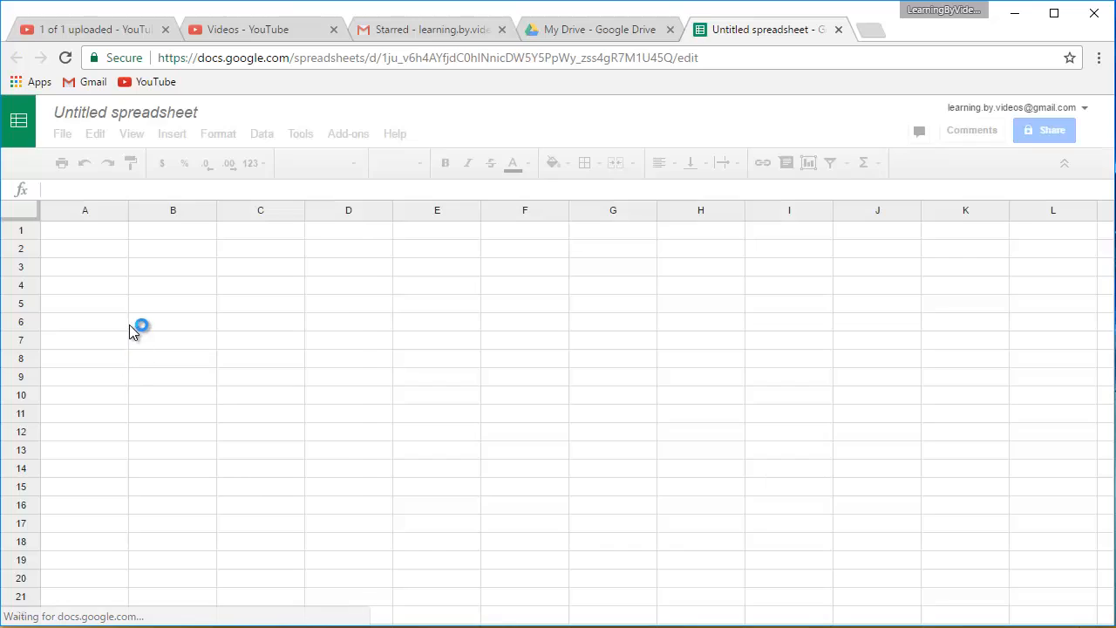
Rename the untitled spreadsheet as "Vid2 - Basics"
left_click(157, 118)
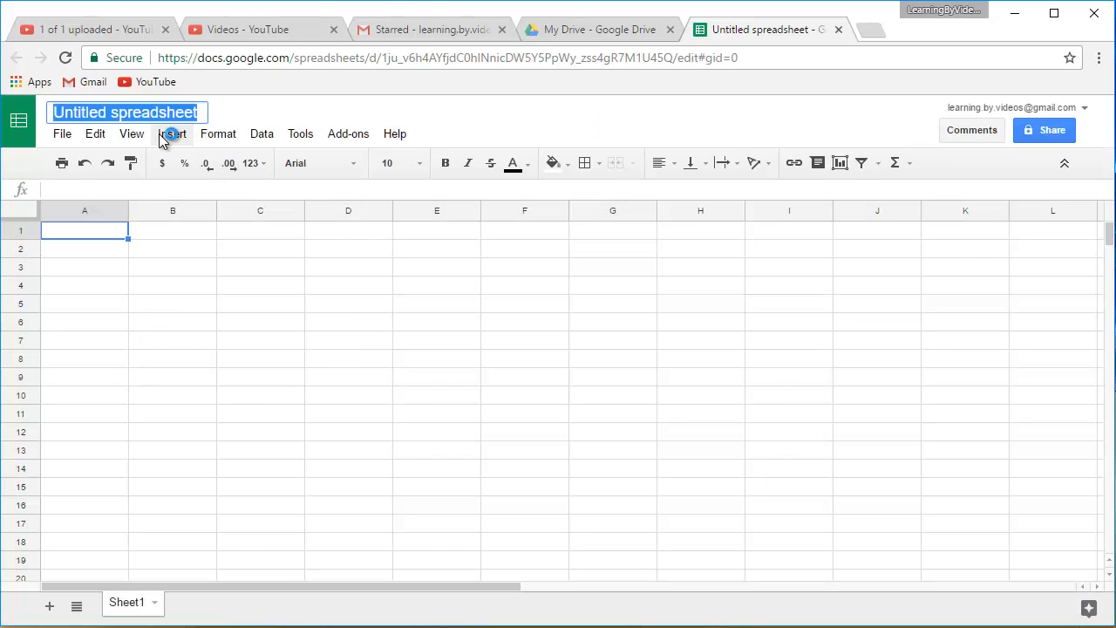
type("V")
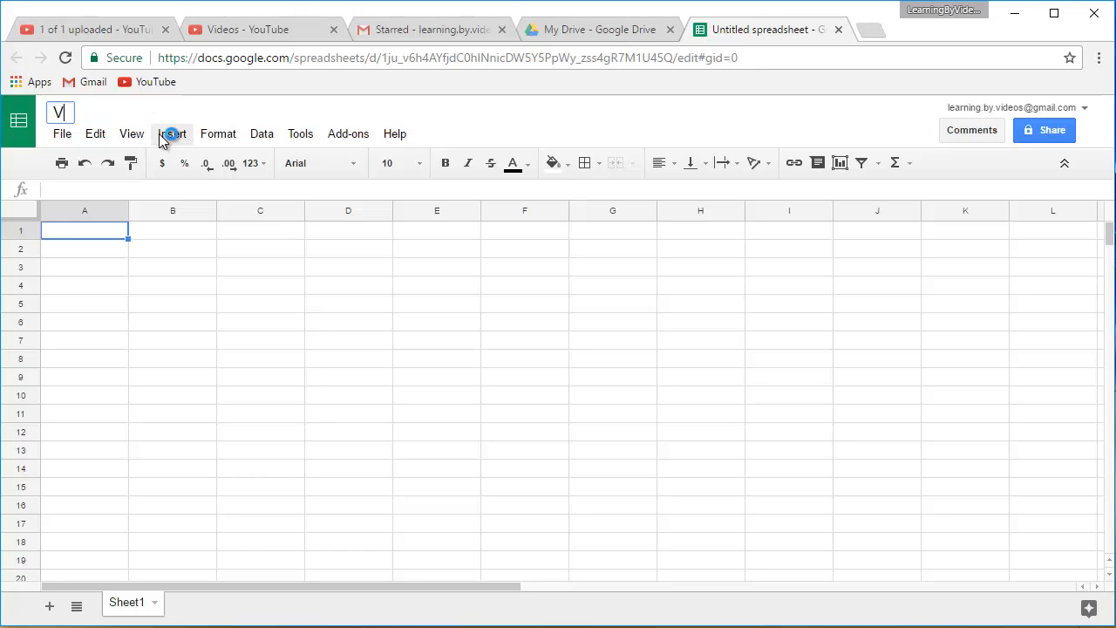
type("id2 - Basics")
key("Return")
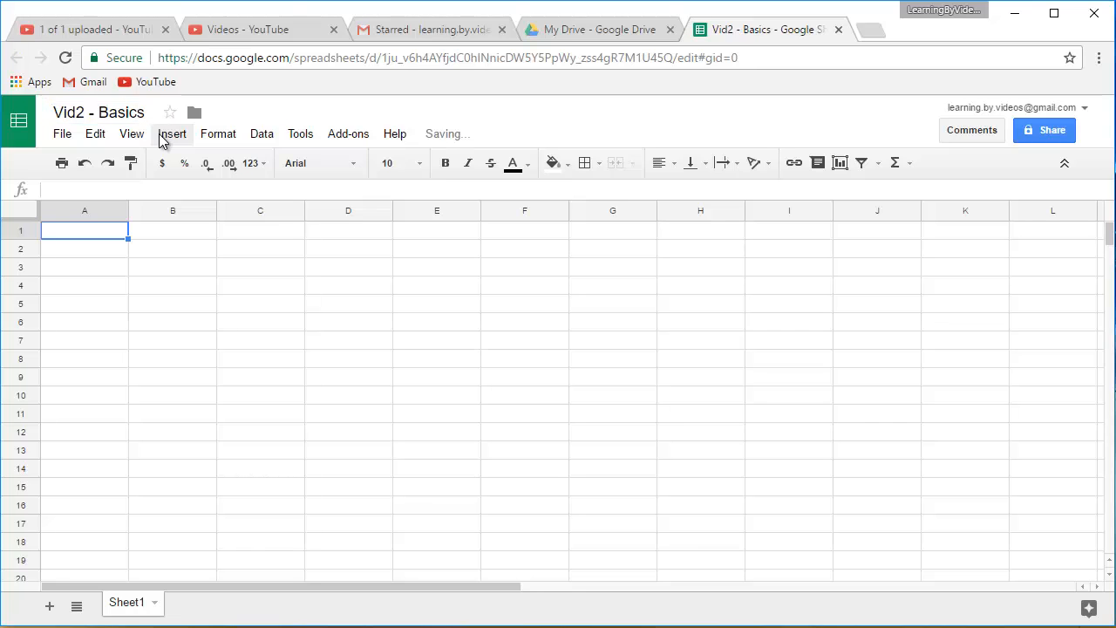
Check the My Drive file list for the Vid2 - Basics spreadsheet and return to the open sheet
left_click(587, 26)
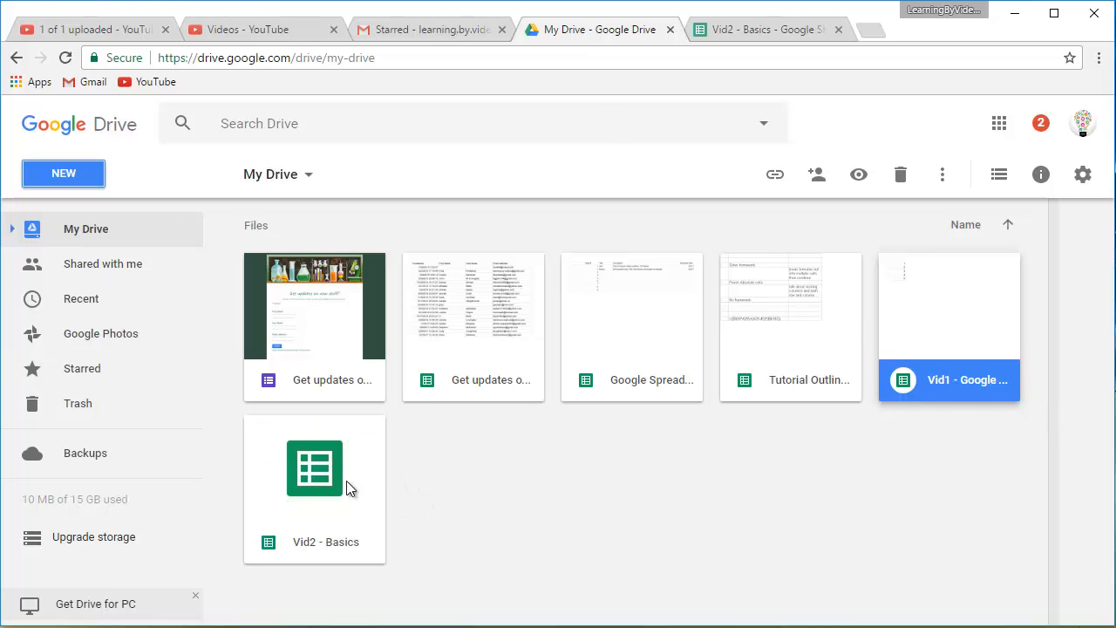
left_click(758, 31)
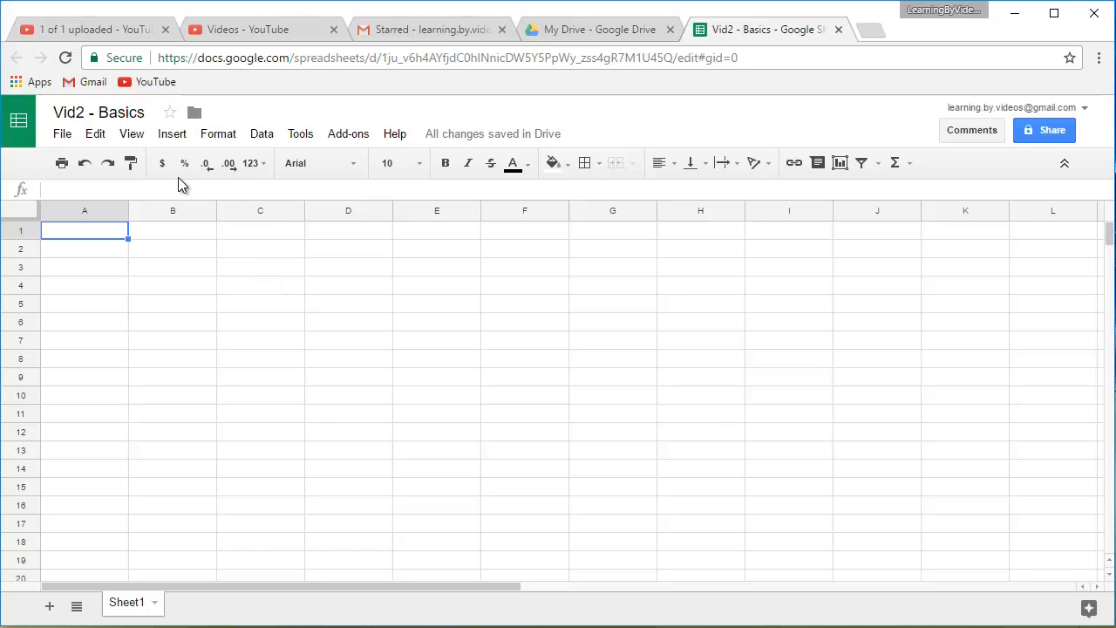
left_click(113, 116)
left_click(62, 137)
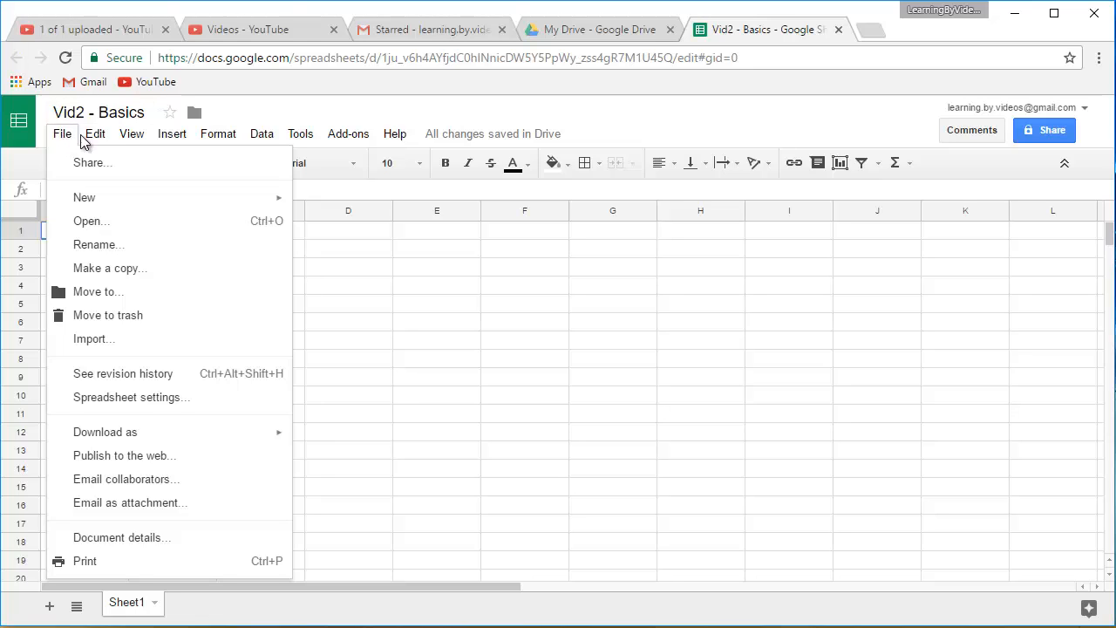
mouse_move(122, 137)
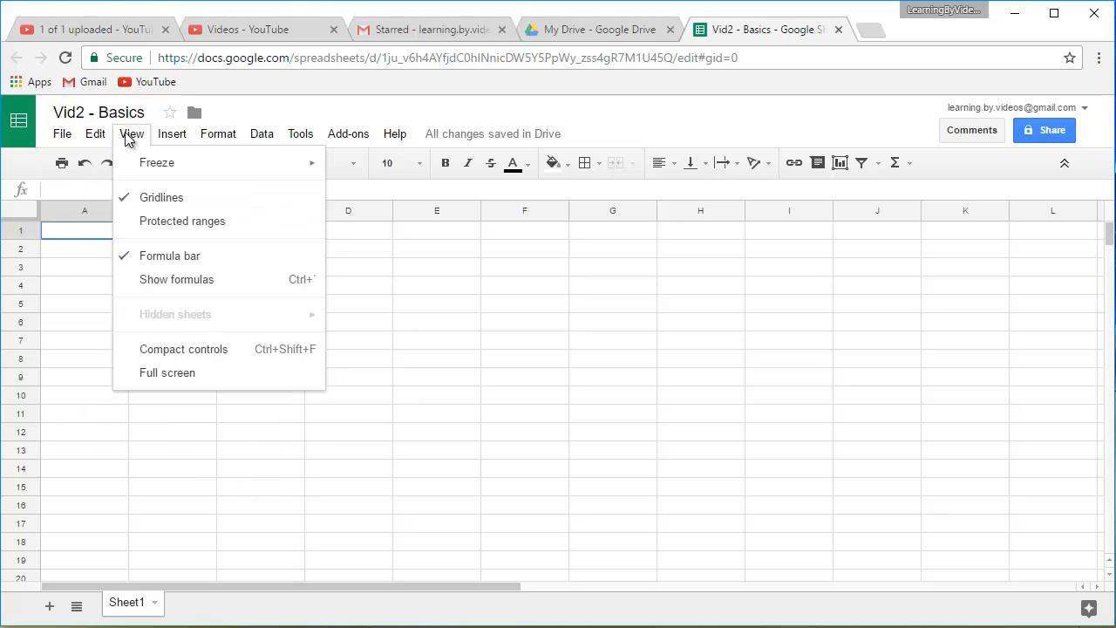
mouse_move(251, 144)
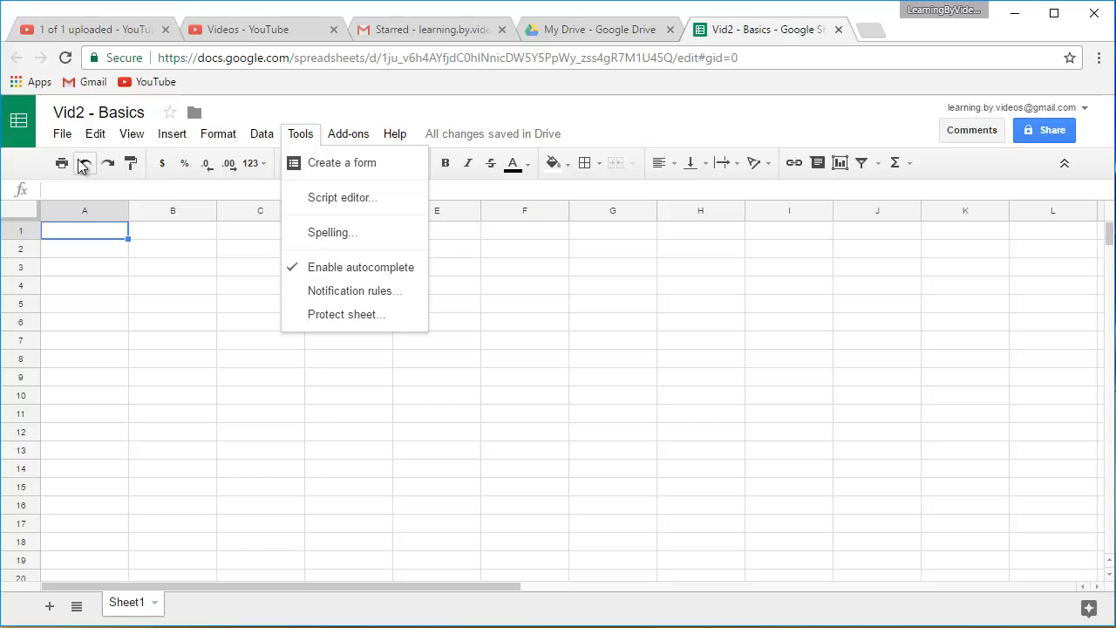
left_click(207, 264)
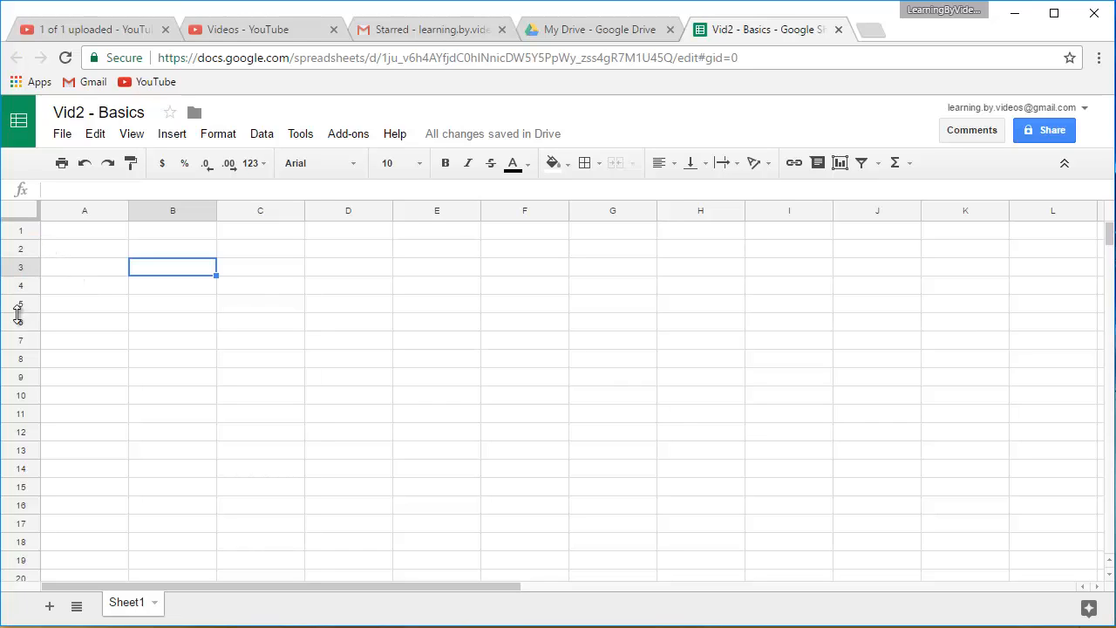
left_click(254, 290)
left_click(177, 284)
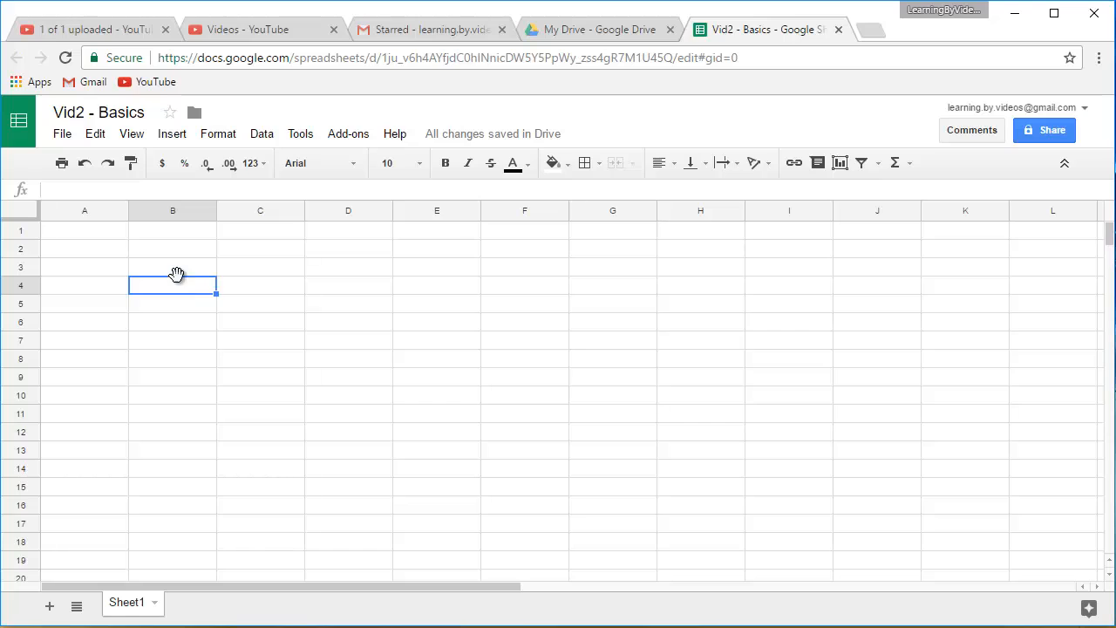
left_click(178, 272)
left_click(224, 266)
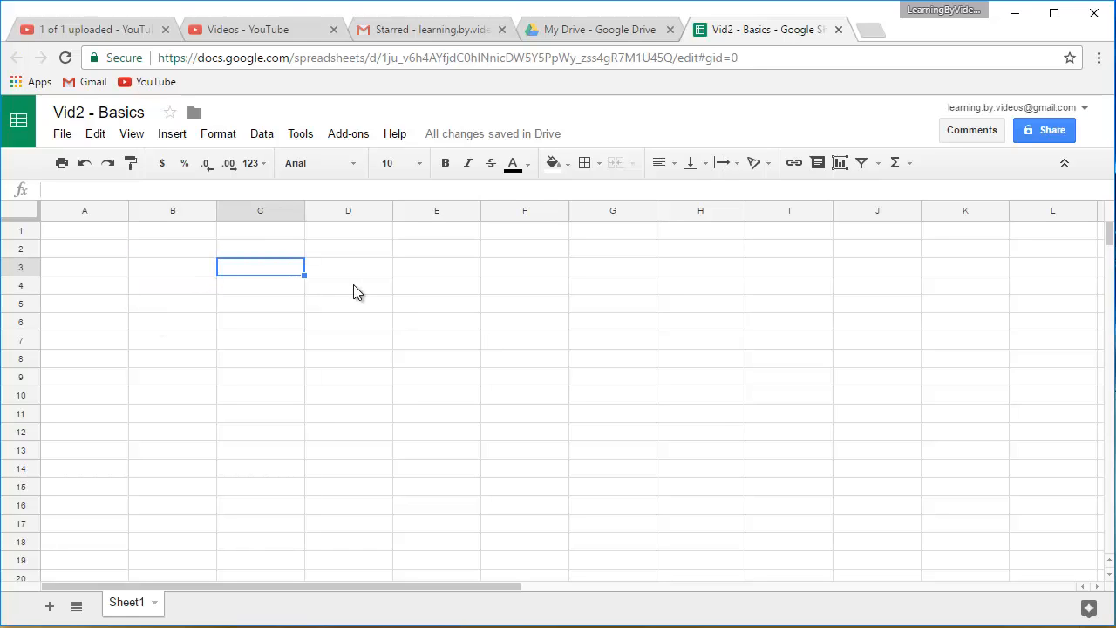
left_click(244, 290)
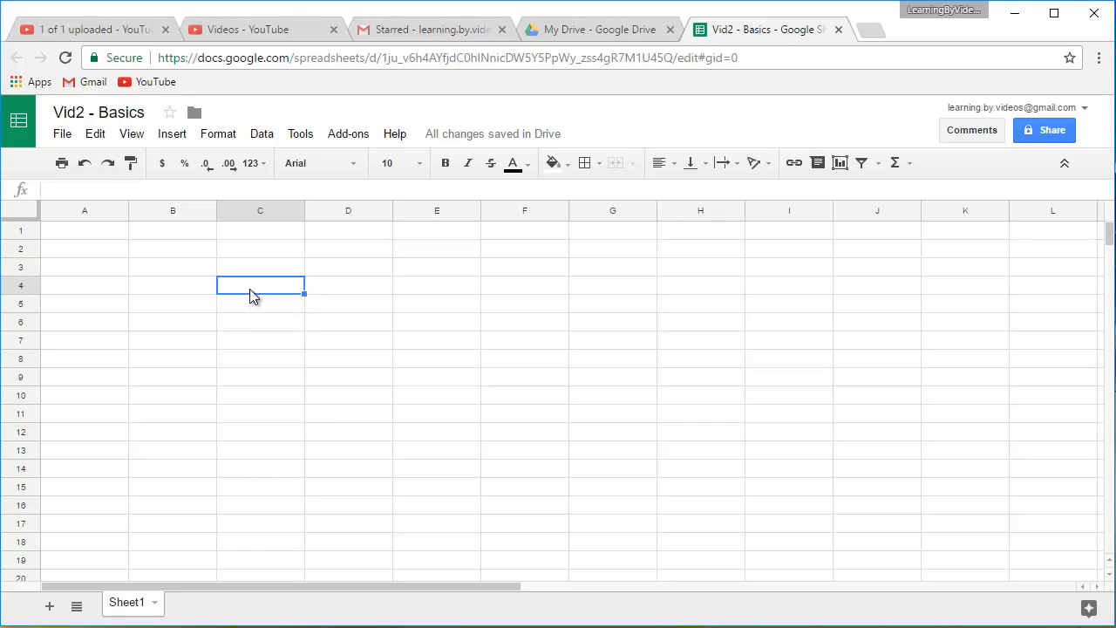
left_click(320, 286)
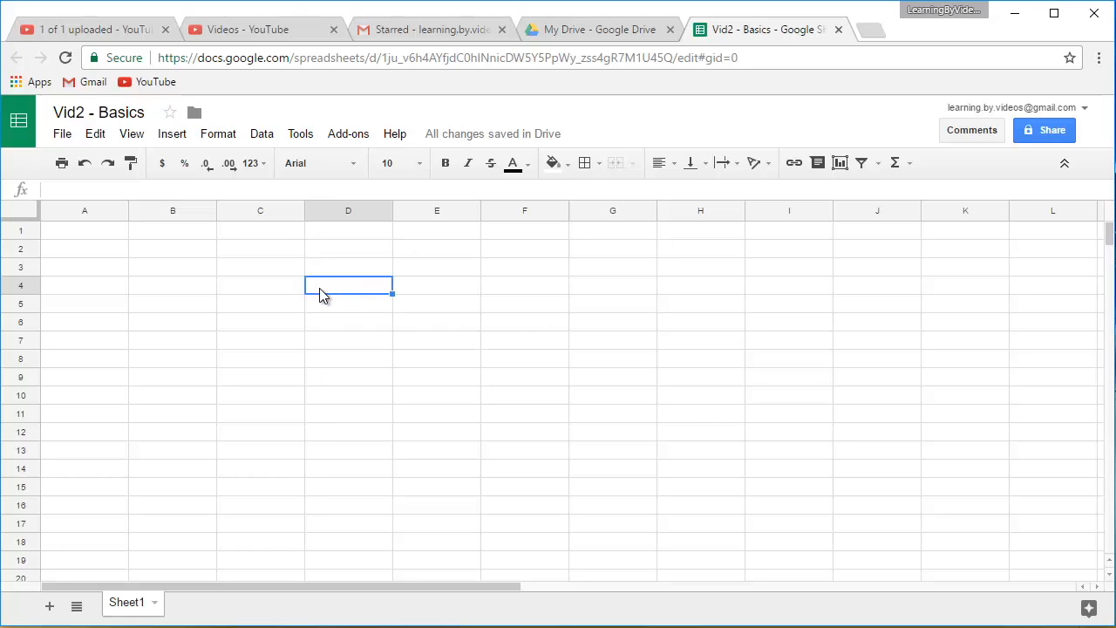
key("Left")
key("Left")
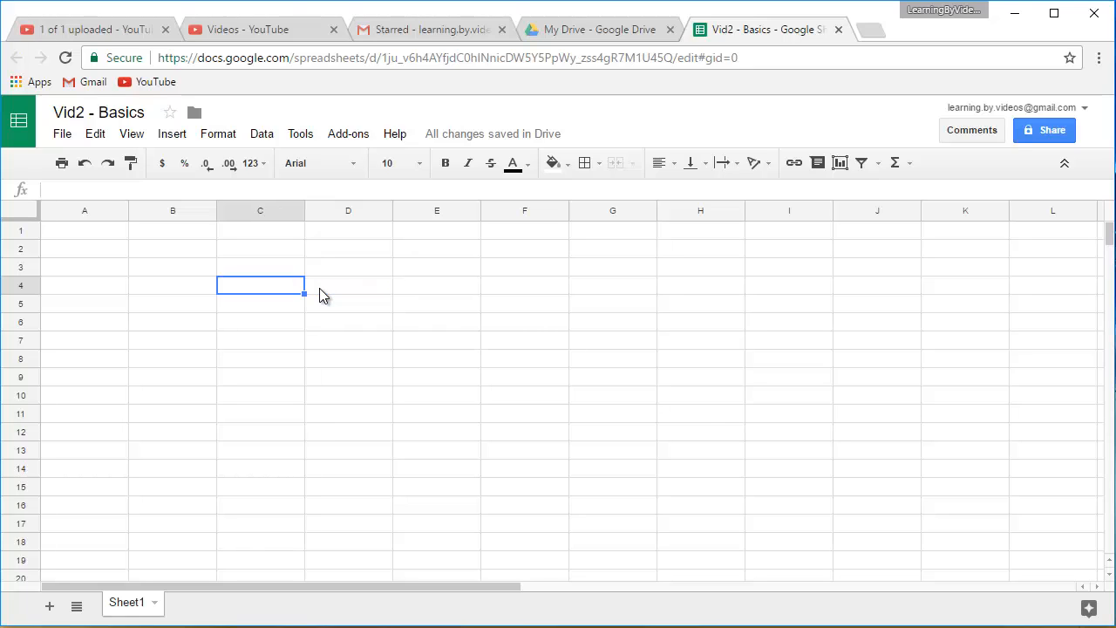
key("Right")
key("Right")
key("Right")
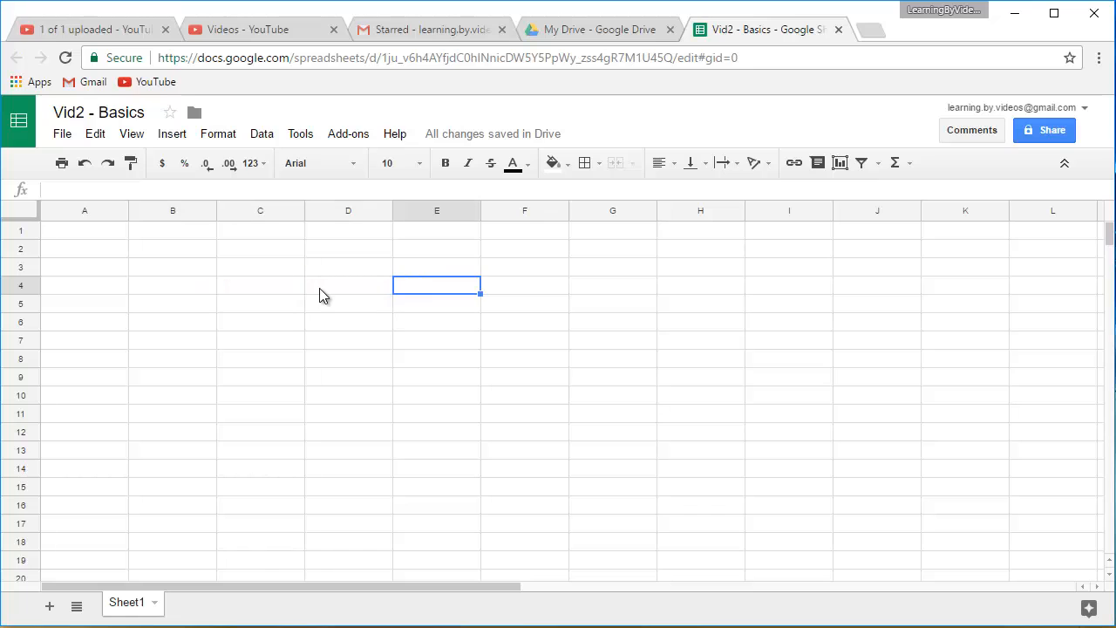
key("Down")
key("Down")
key("Down")
key("Down")
key("Down")
key("Down")
key("Left")
key("Left")
key("Left")
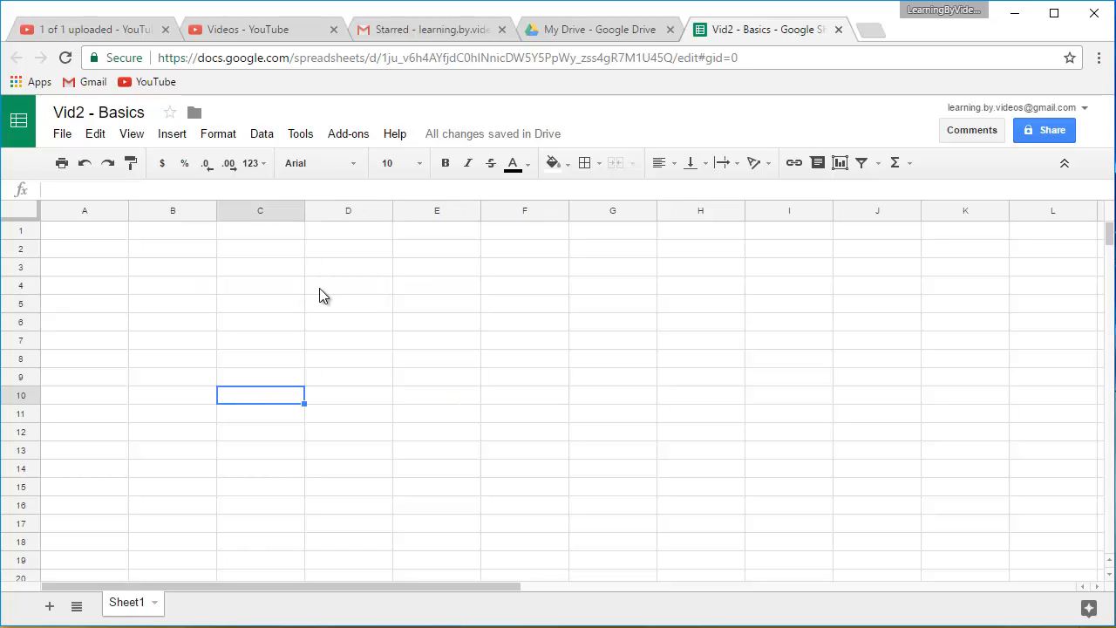
key("Up")
key("Up")
key("Up")
key("Up")
key("Up")
key("Up")
key("Up")
key("Right")
key("Right")
key("Right")
key("Right")
key("Right")
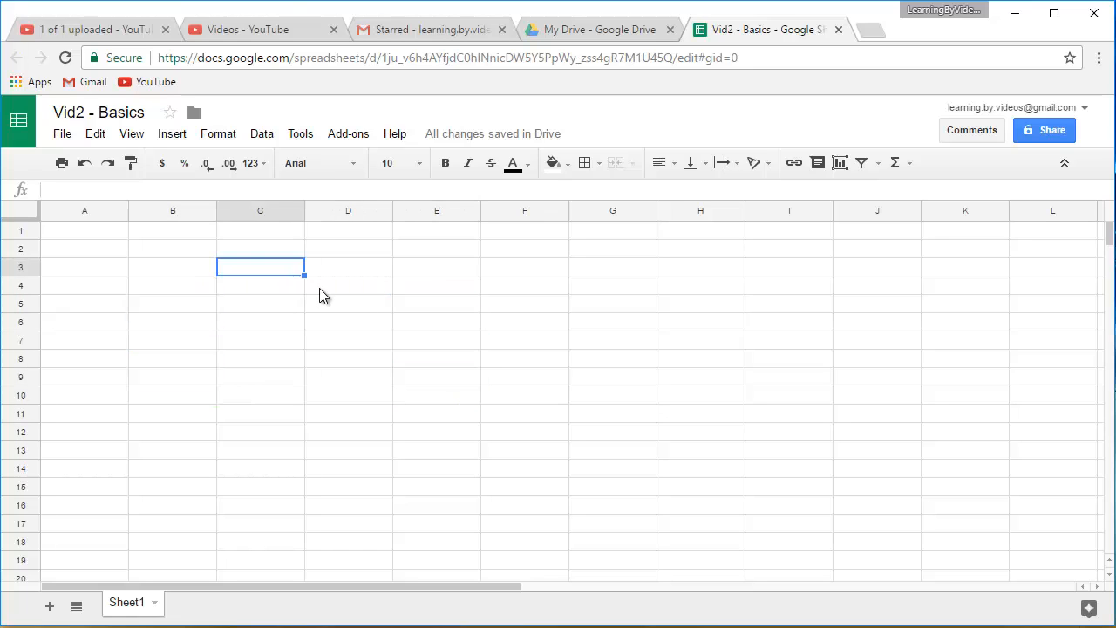
key("Down")
key("Down")
key("Down")
key("Down")
key("Down")
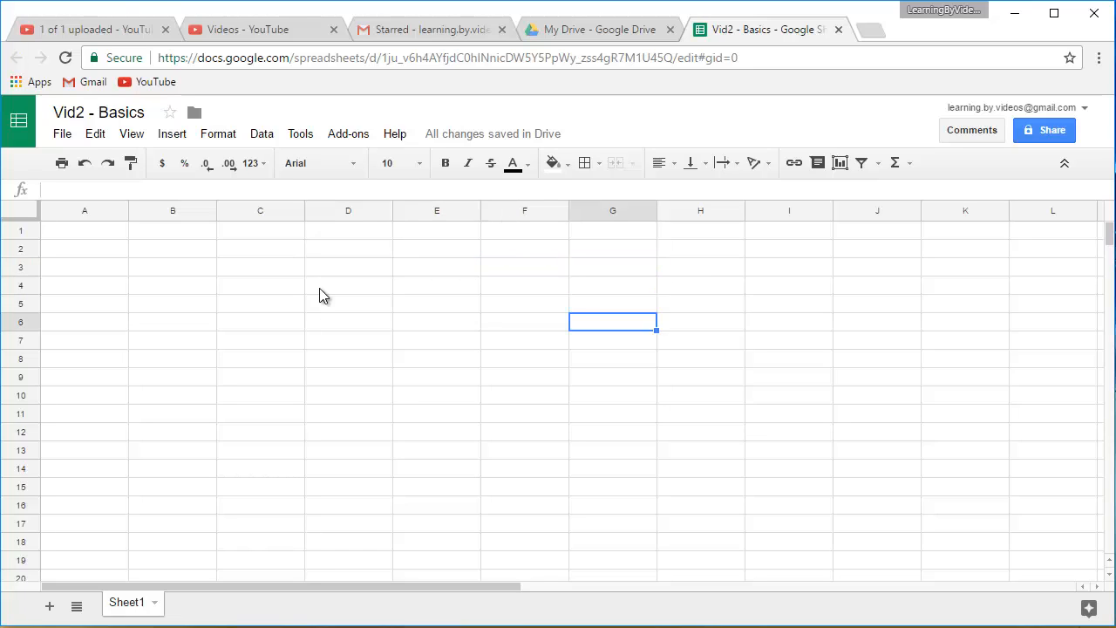
key("Left")
key("Left")
key("Left")
key("Left")
key("Left")
key("Left")
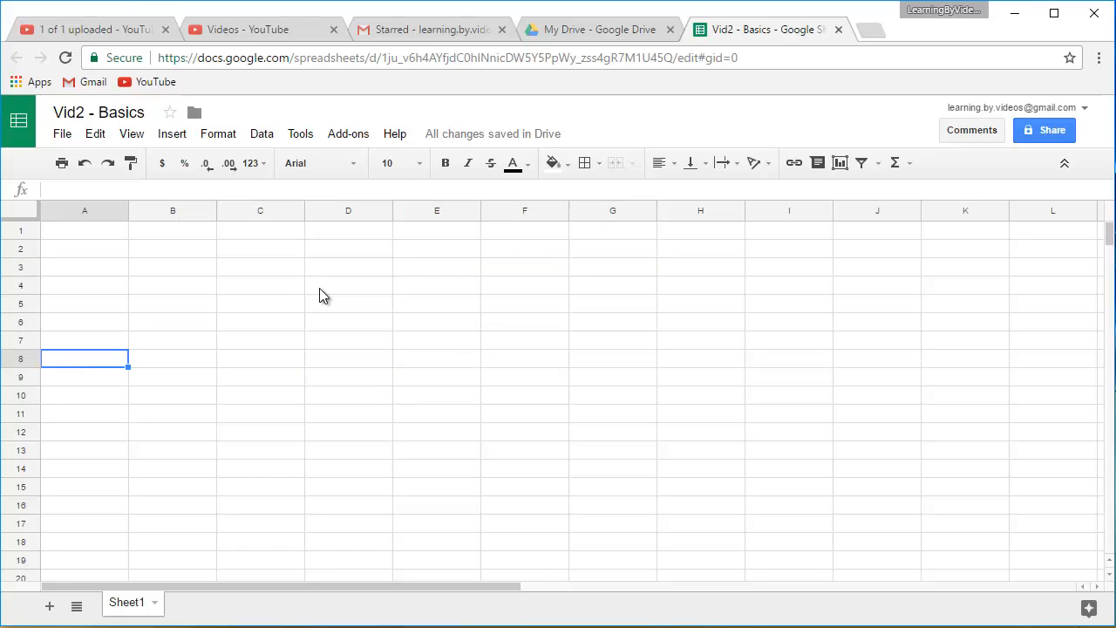
Enter the heading "Bills" in cell B2
key("Up")
key("Up")
key("Up")
key("Up")
key("Up")
key("Up")
key("Right")
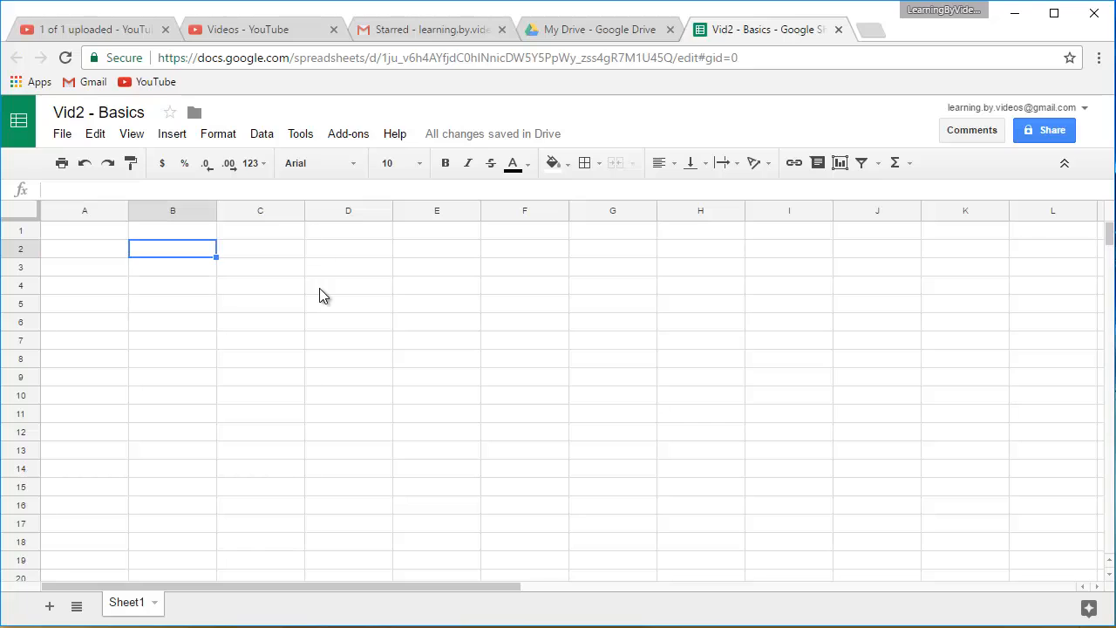
key("Down")
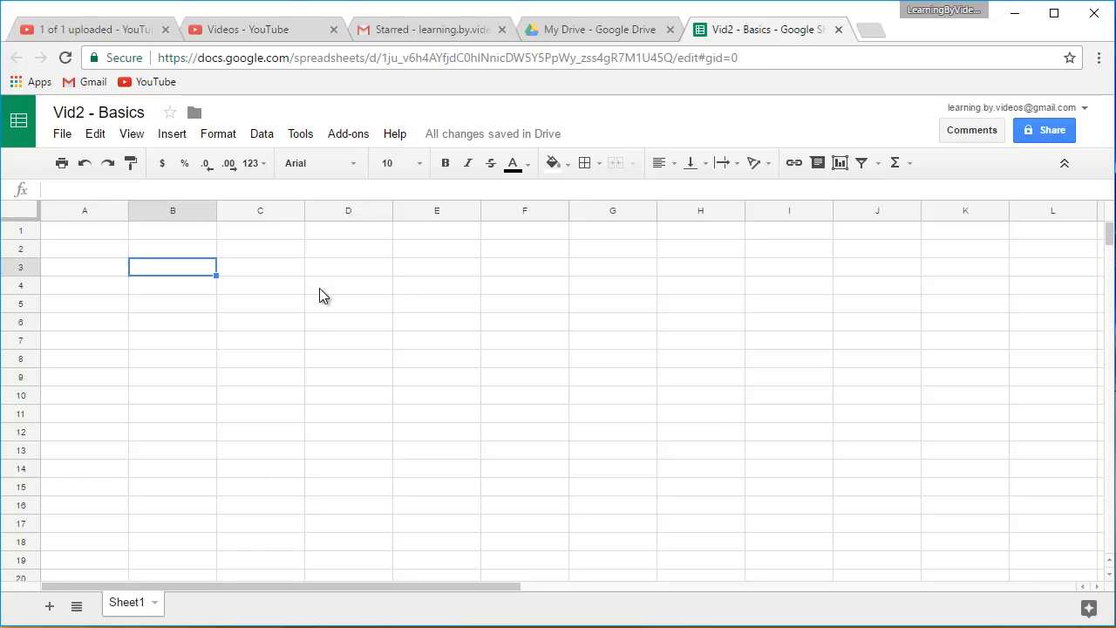
key("Up")
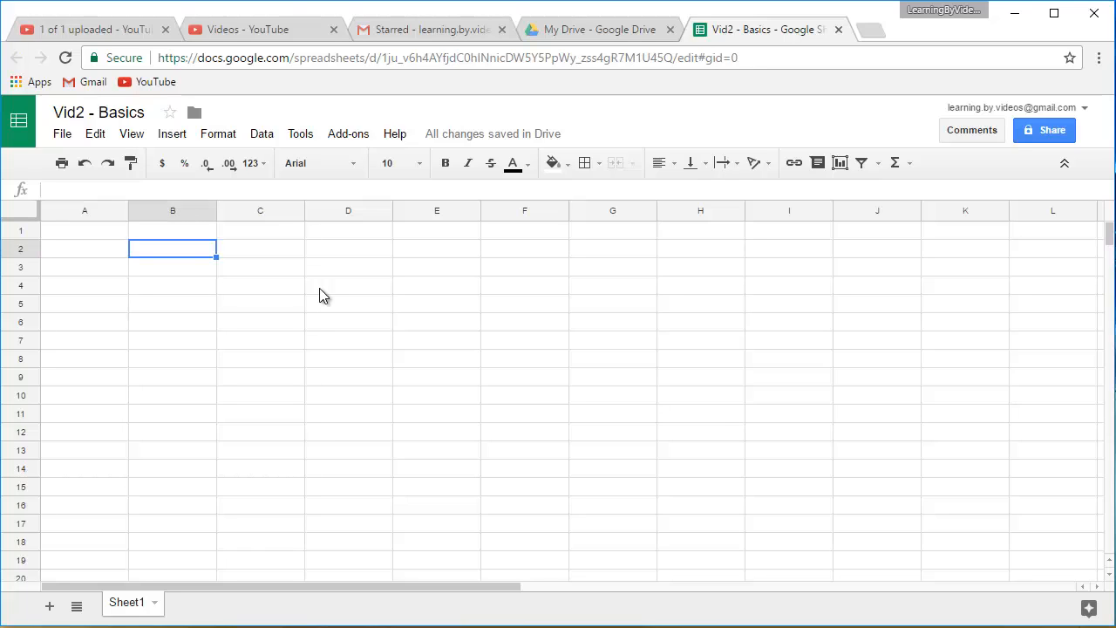
key("Down")
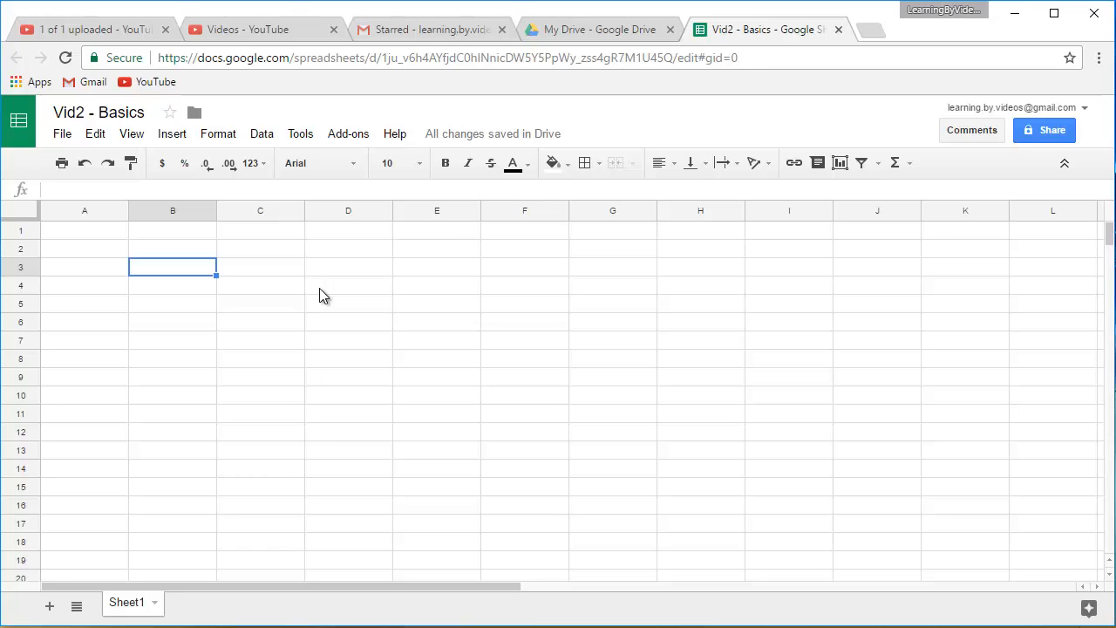
key("Up")
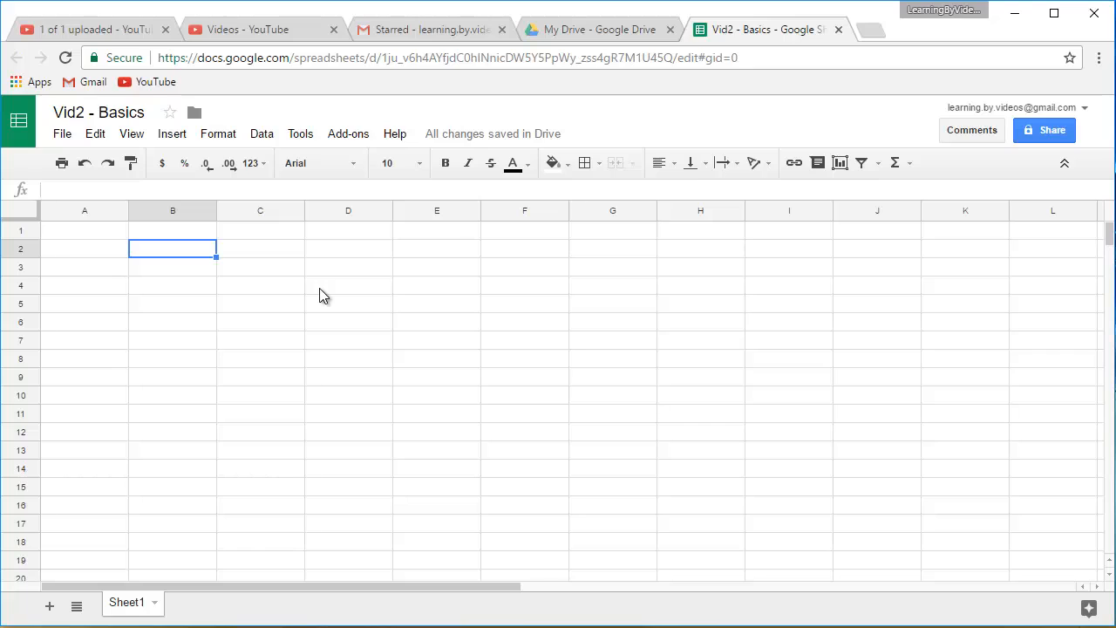
type("Bills")
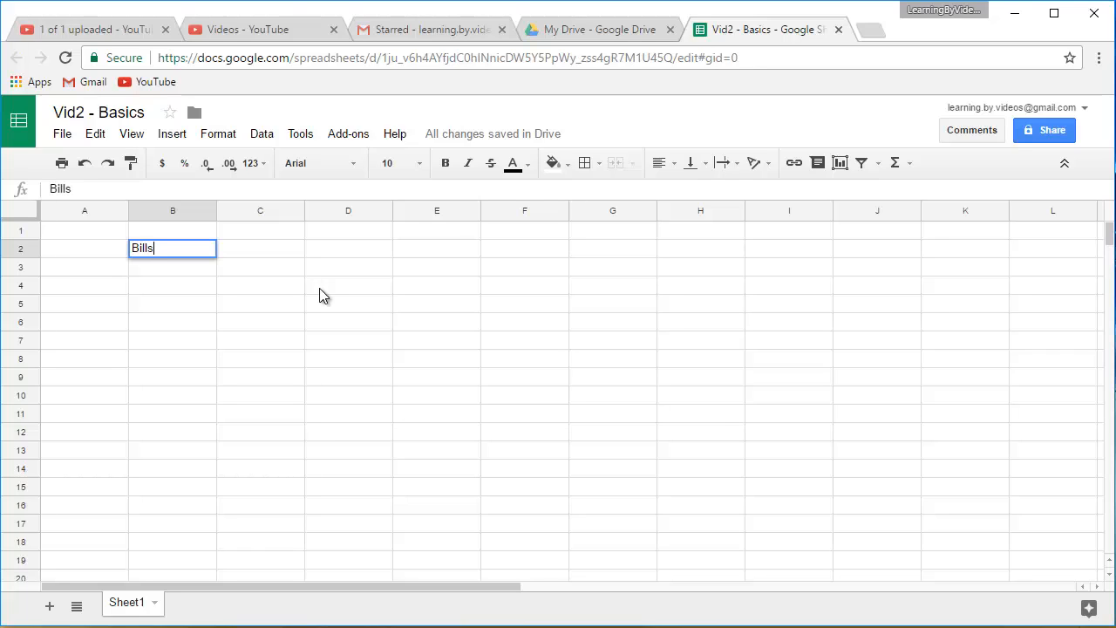
key("Return")
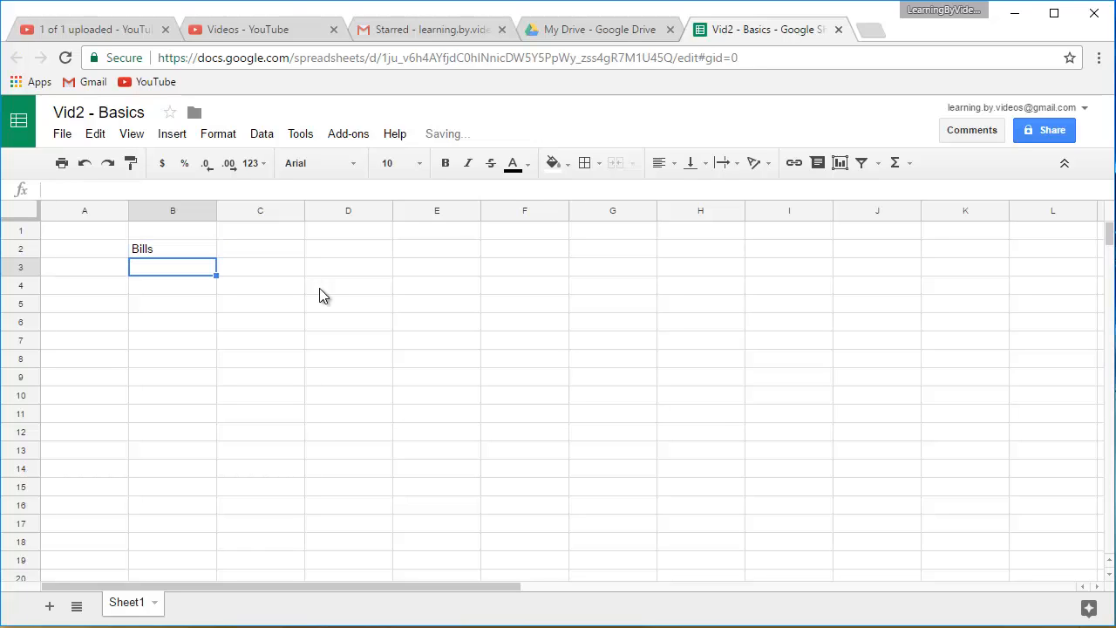
List the bills Power, Internet, Water and Cell Phone in cells B3 to B6 under the Bills heading
type("Pow")
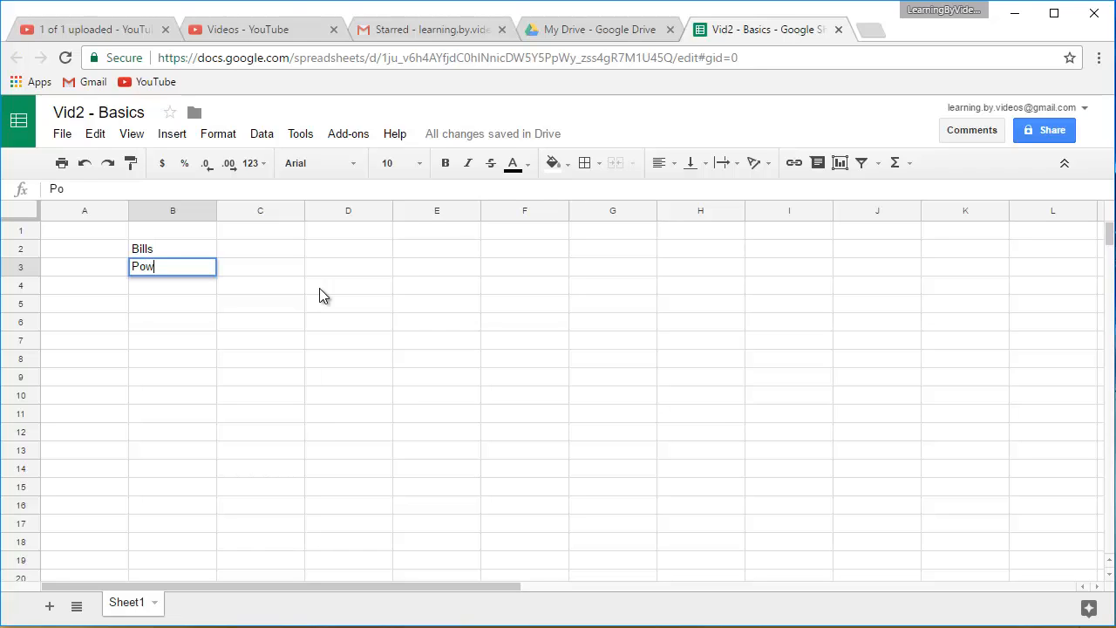
type("er")
key("Return")
type("Inte")
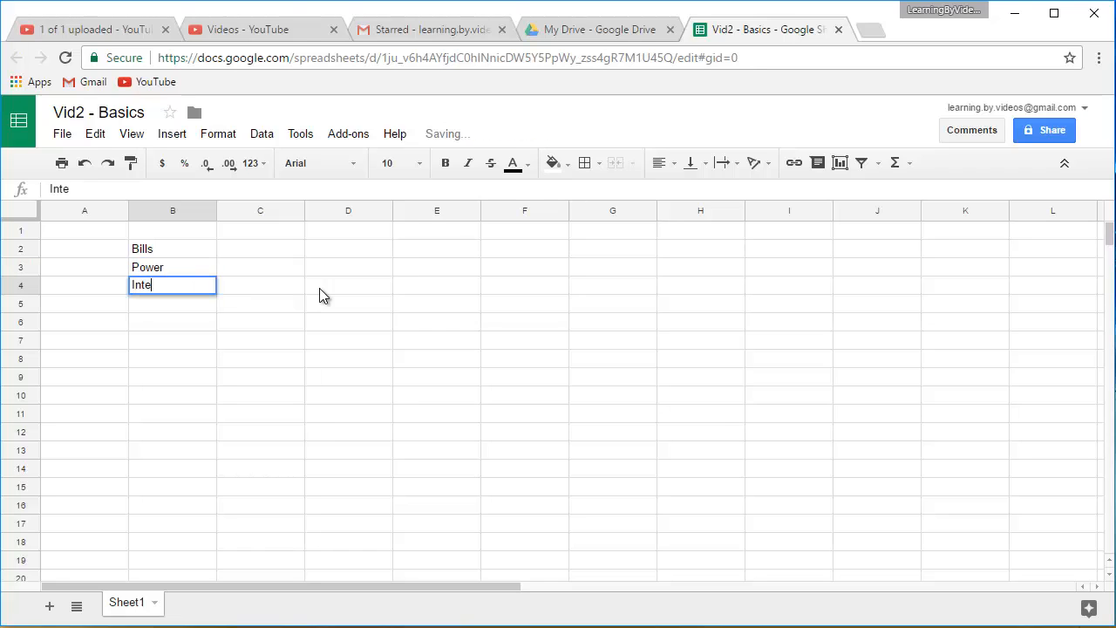
type("rnet")
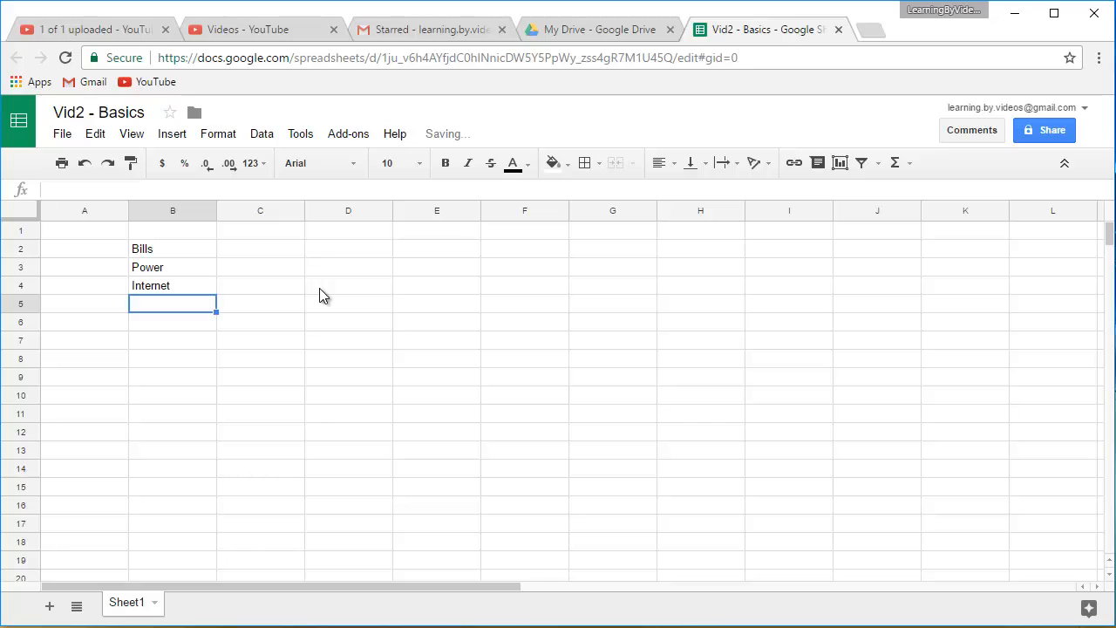
type("Water")
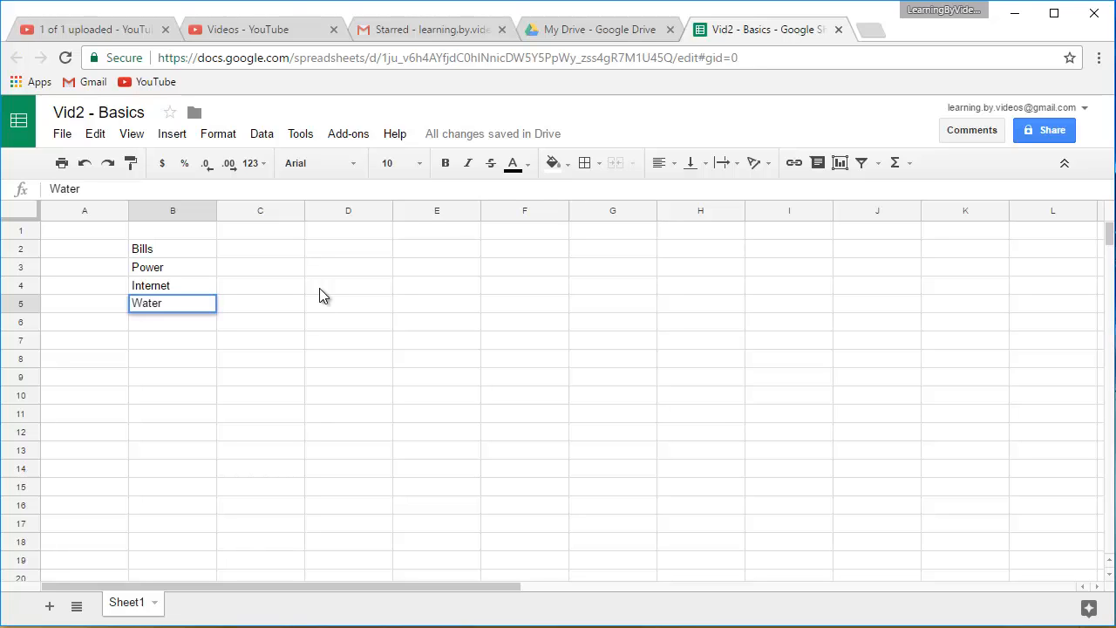
key("Return")
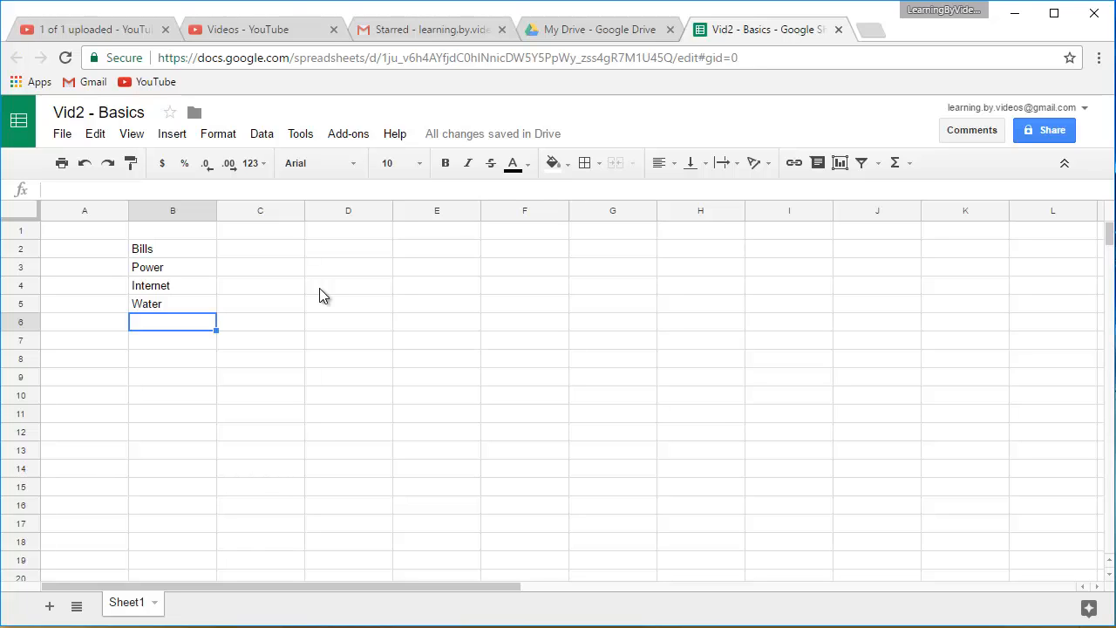
type("Cell ")
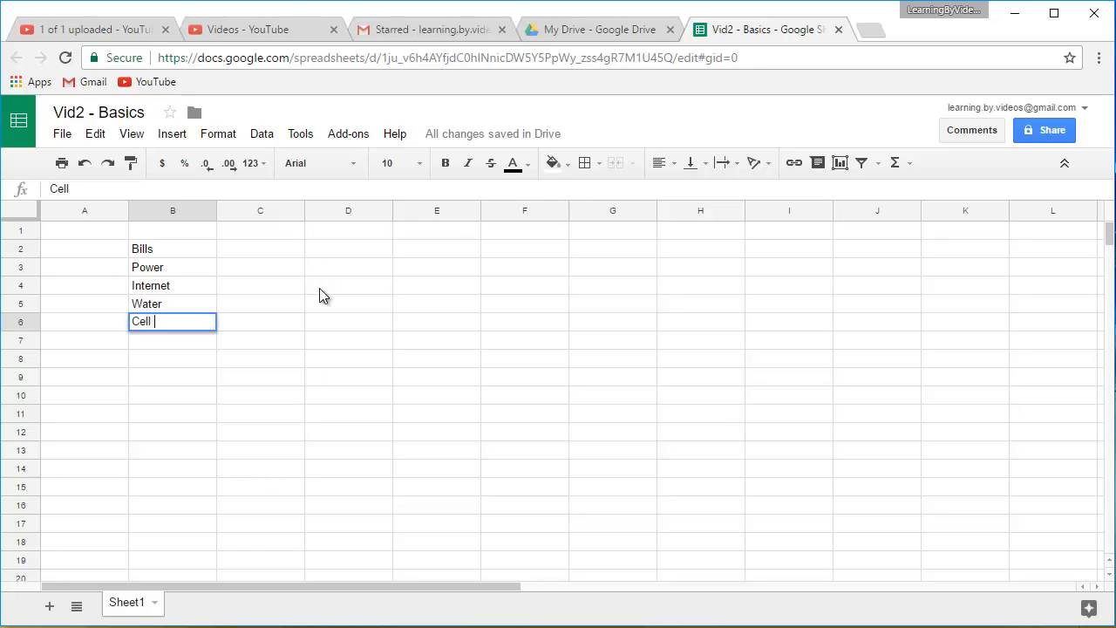
type("Phone")
key("Return")
Enter the heading "Amount" in cell C2 beside the Bills heading
key("Up")
key("Up")
key("Up")
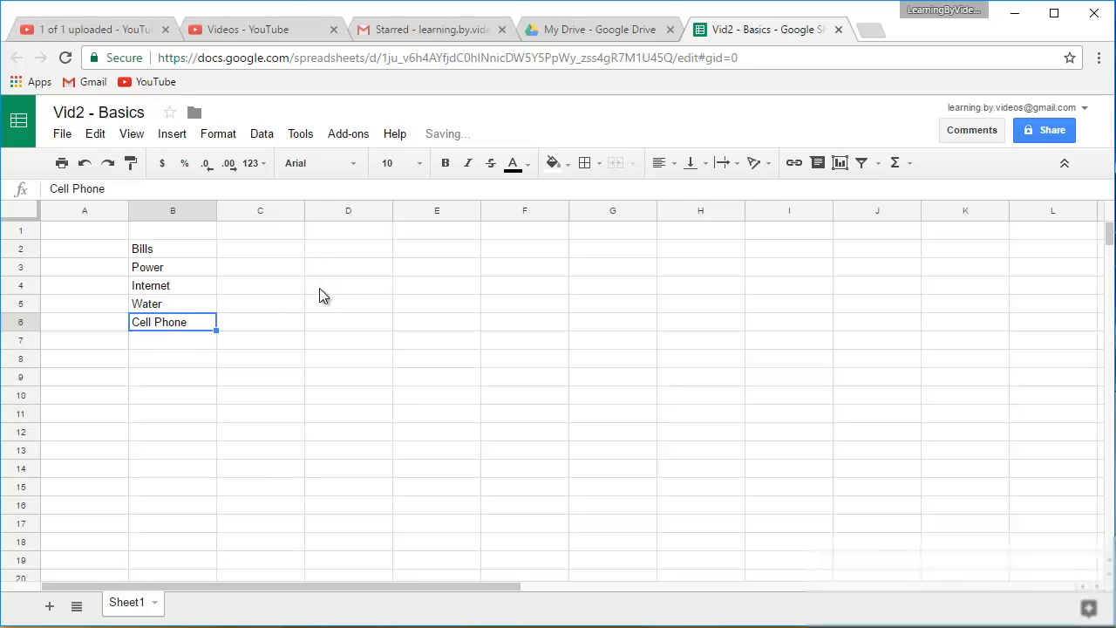
key("Up")
key("Up")
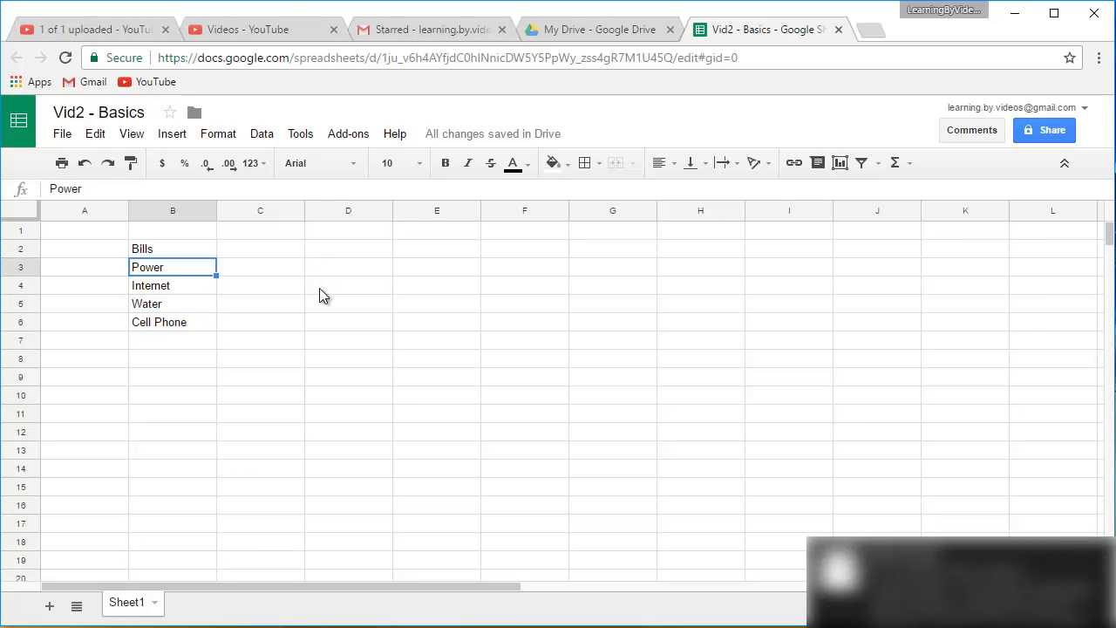
key("Right")
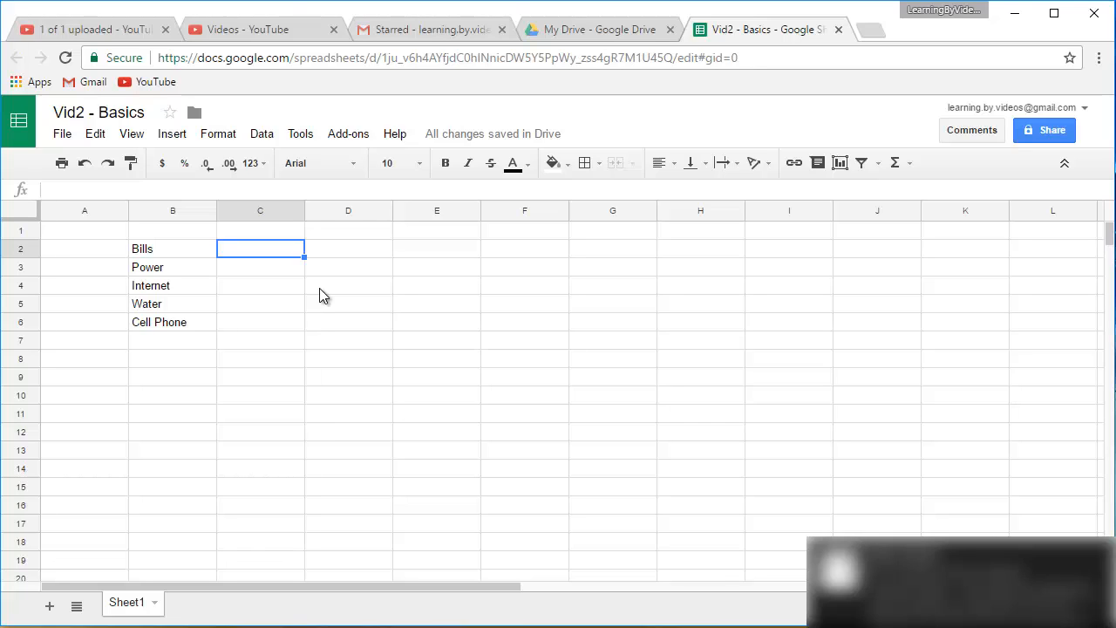
type("Amount")
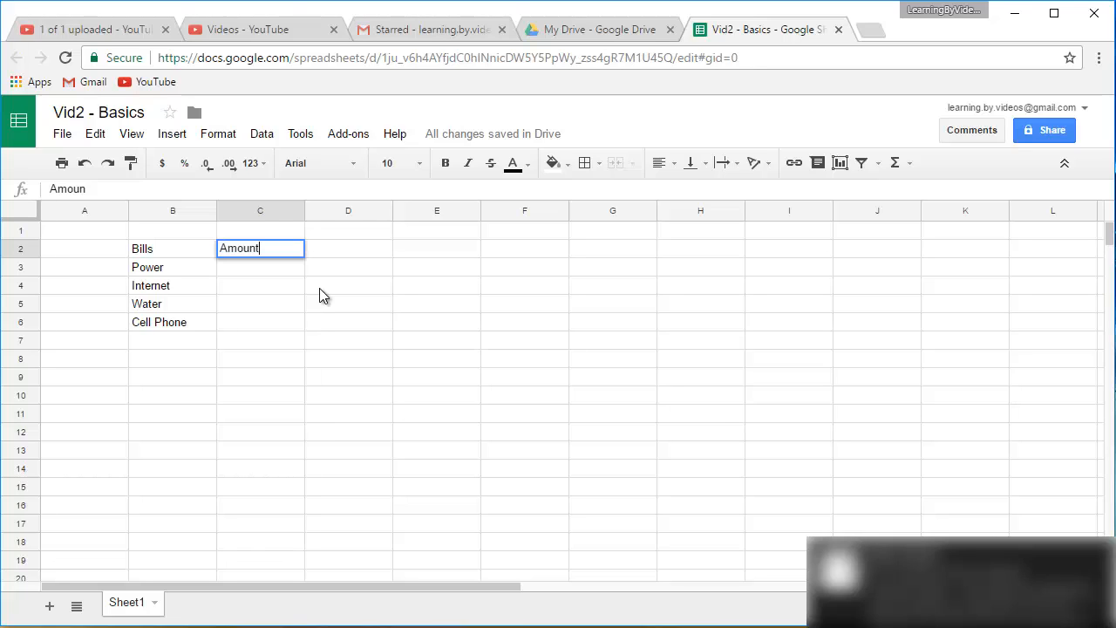
key("Return")
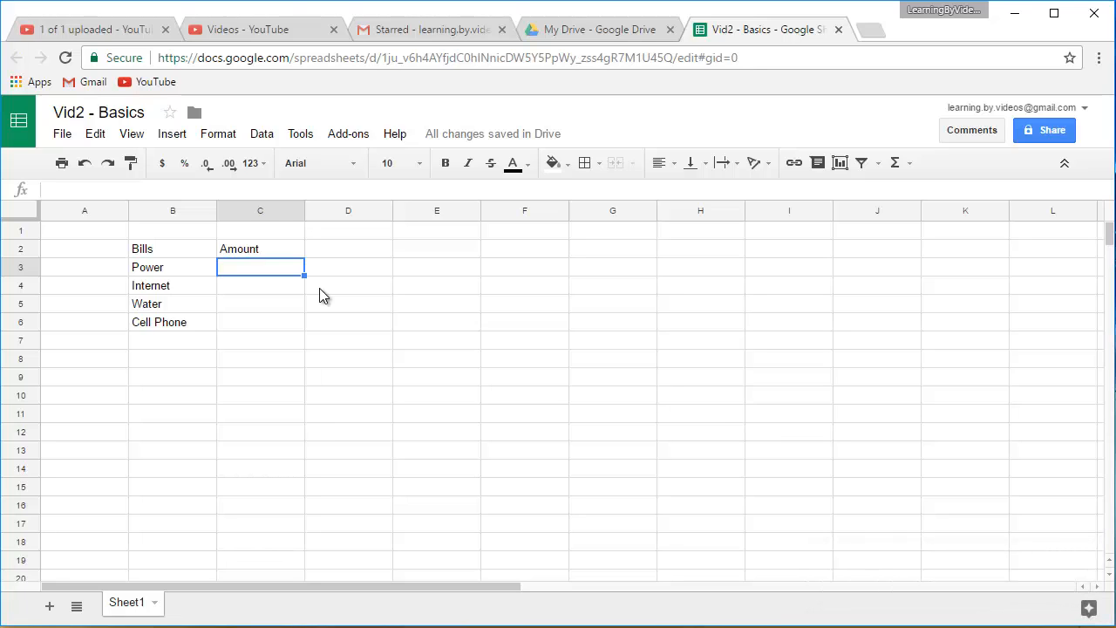
Enter the bill amounts 138, 55, 27.53 and 39.50 in cells C3 to C6
type("138")
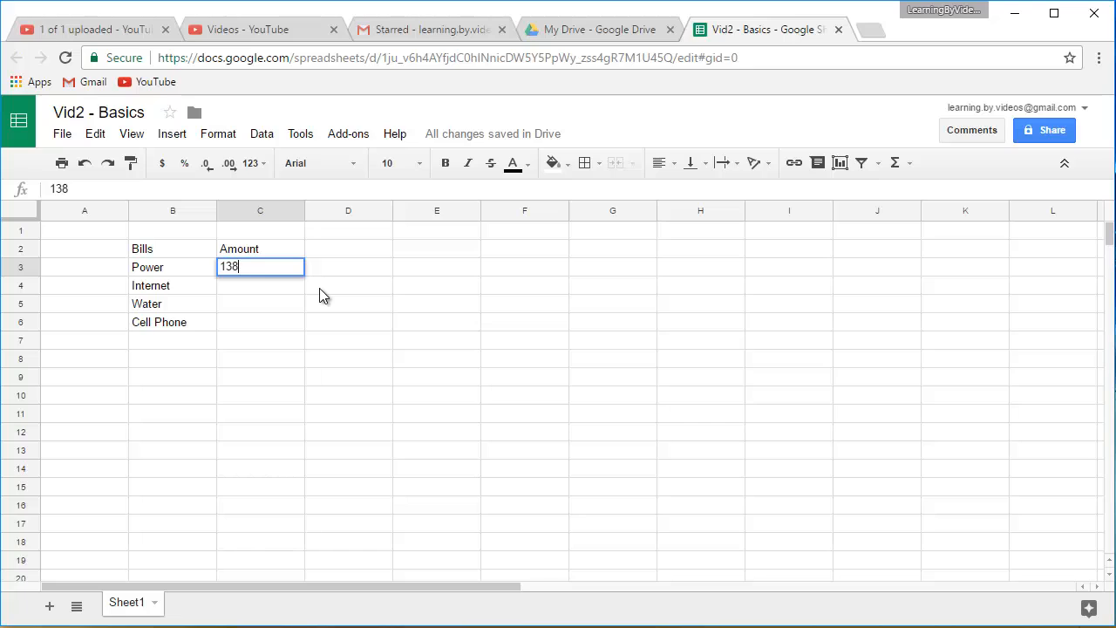
key("Return")
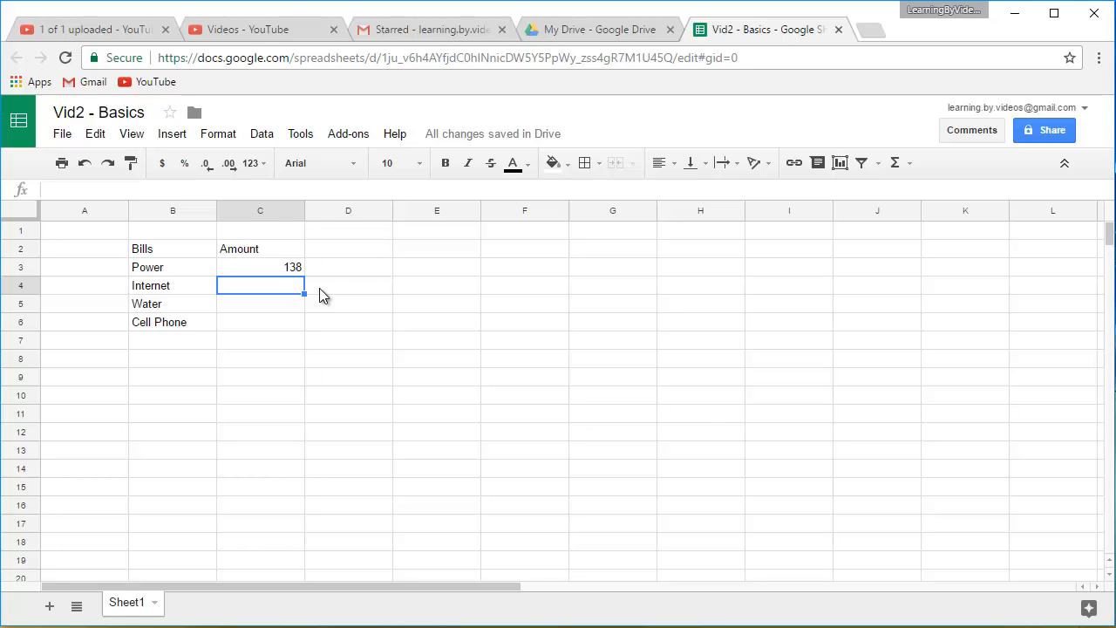
type("55")
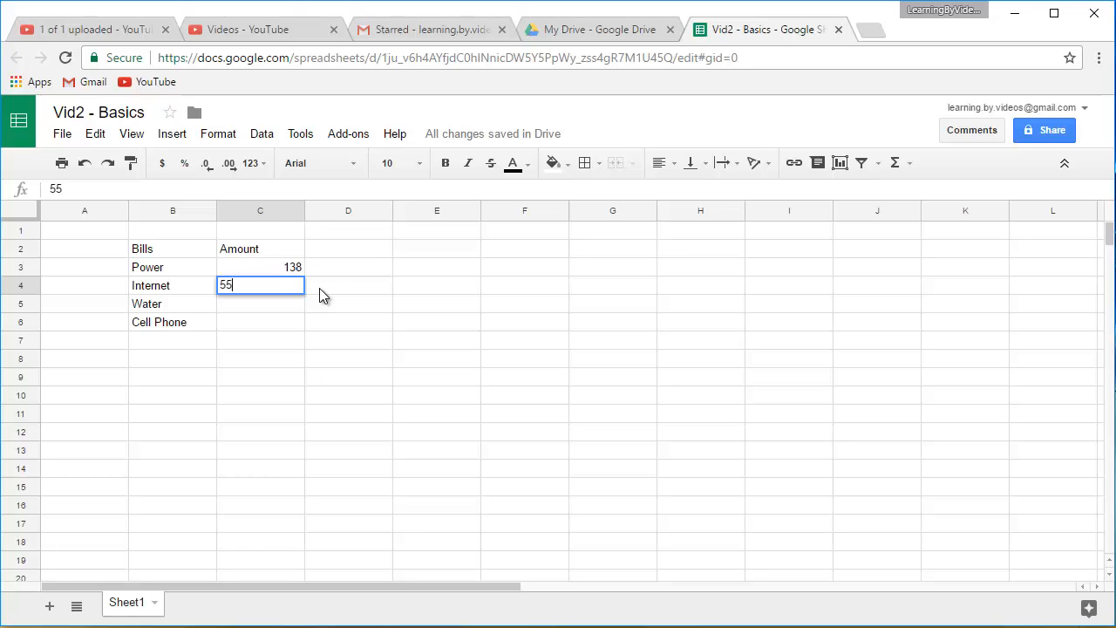
key("Return")
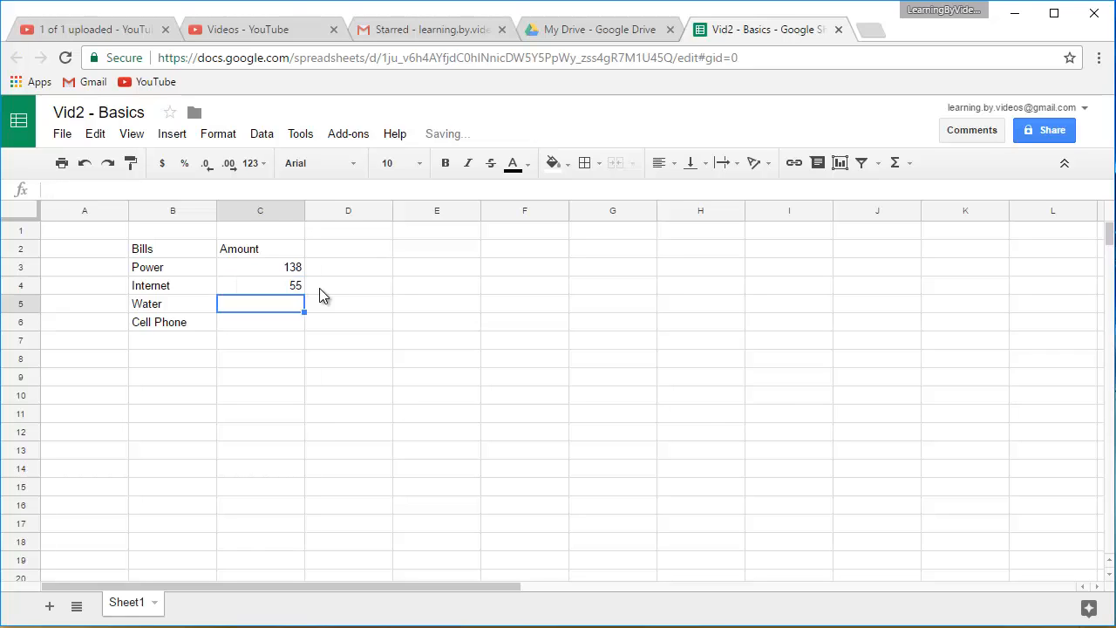
type("27")
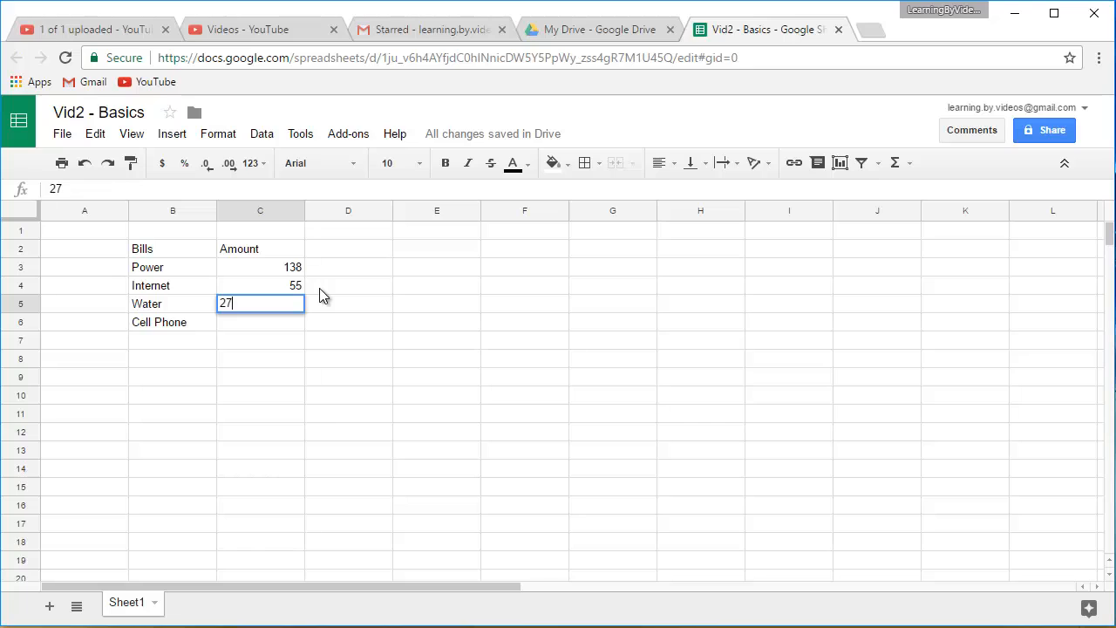
type(".53")
key("Return")
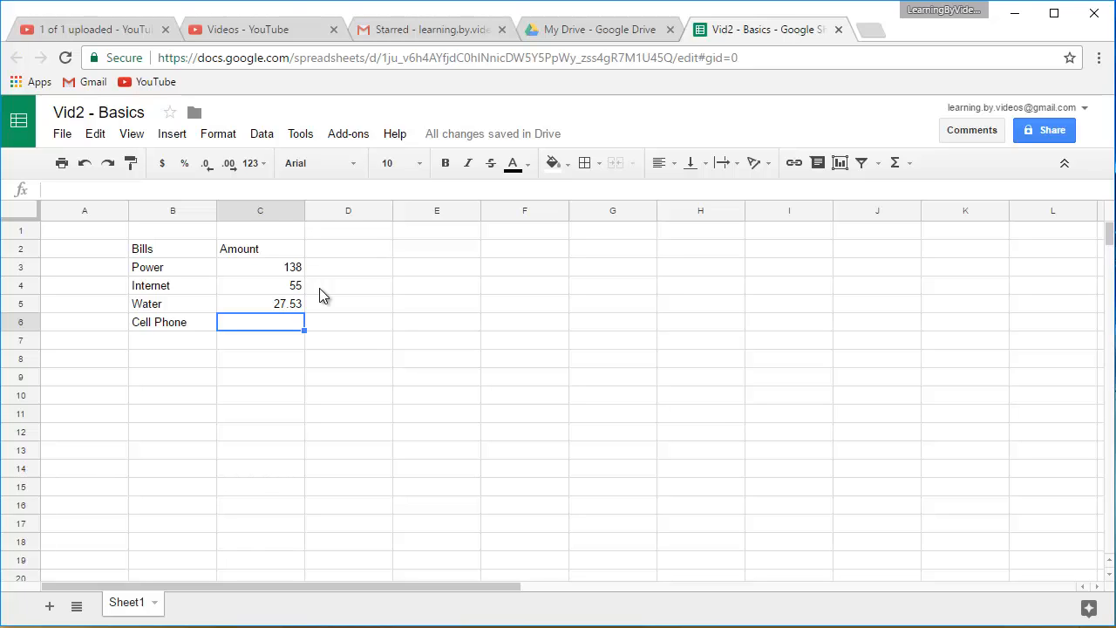
type("39.")
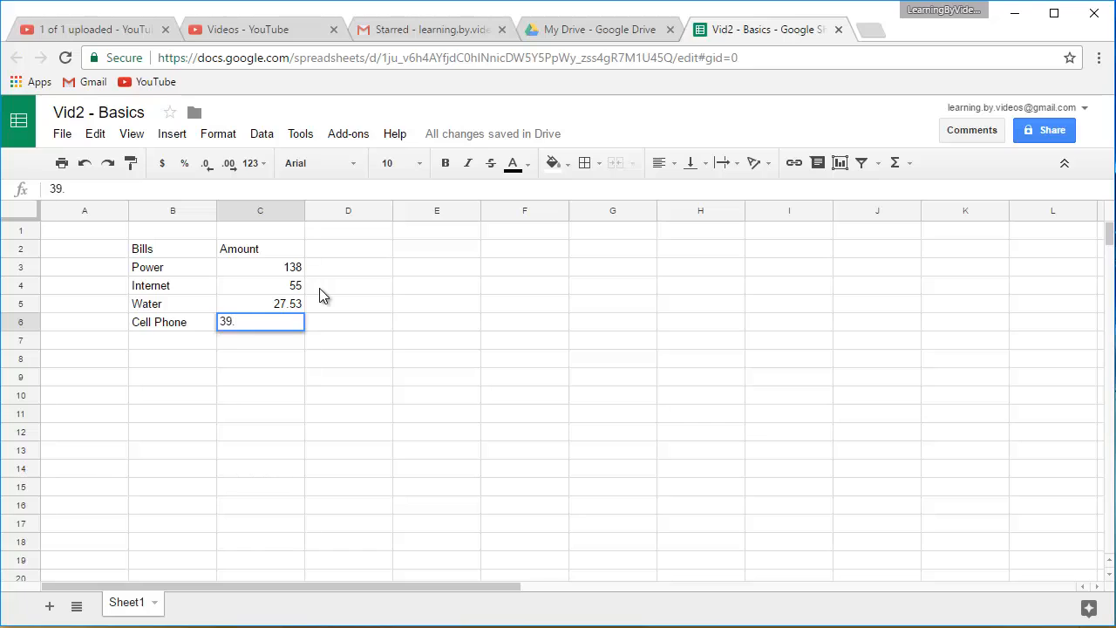
type("50")
key("Return")
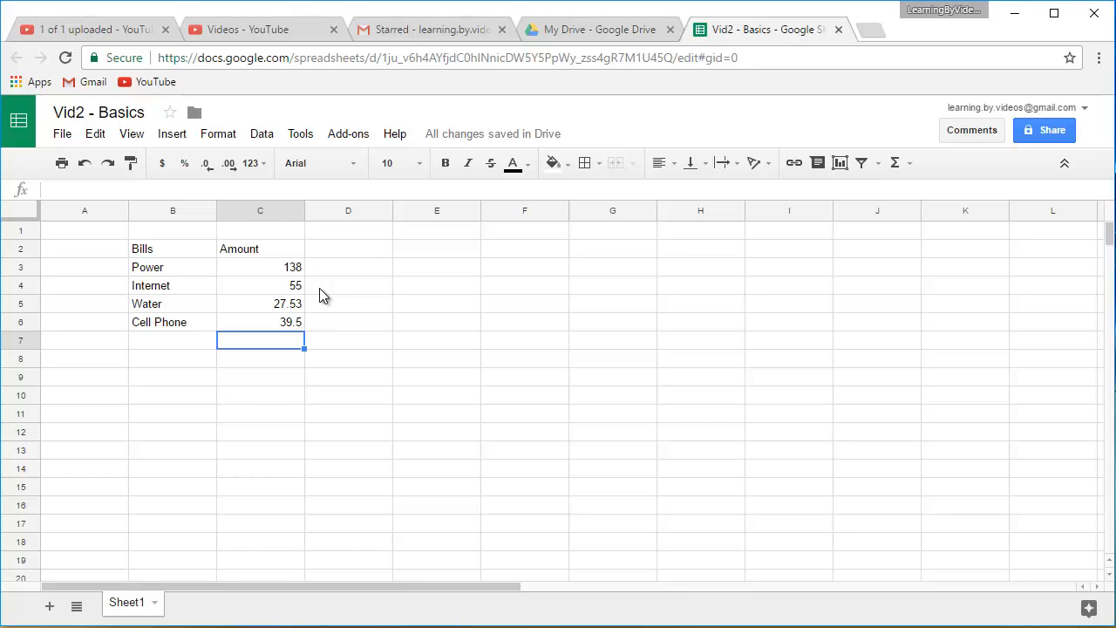
Enter the label "Total" in cell B8, leaving a blank row below the list of bills
key("Left")
key("Down")
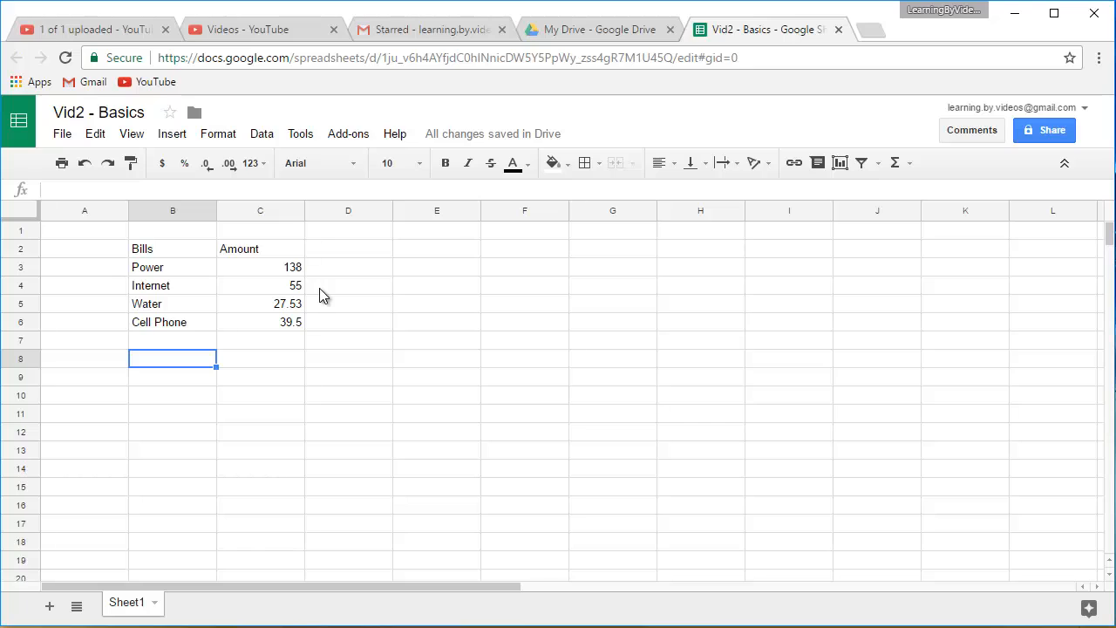
type("Total")
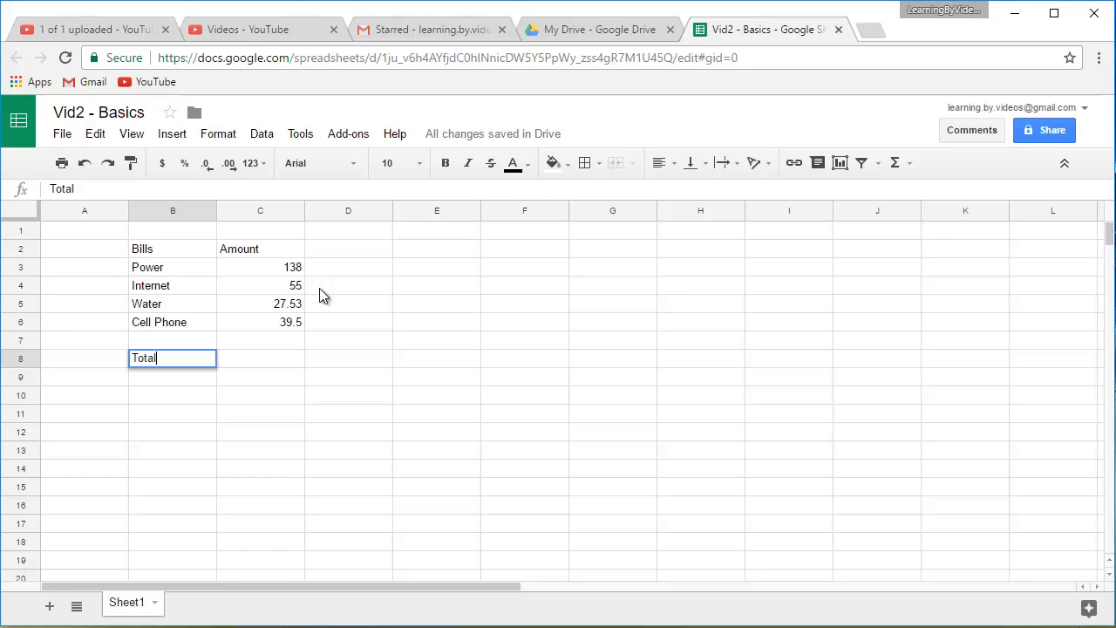
key("Tab")
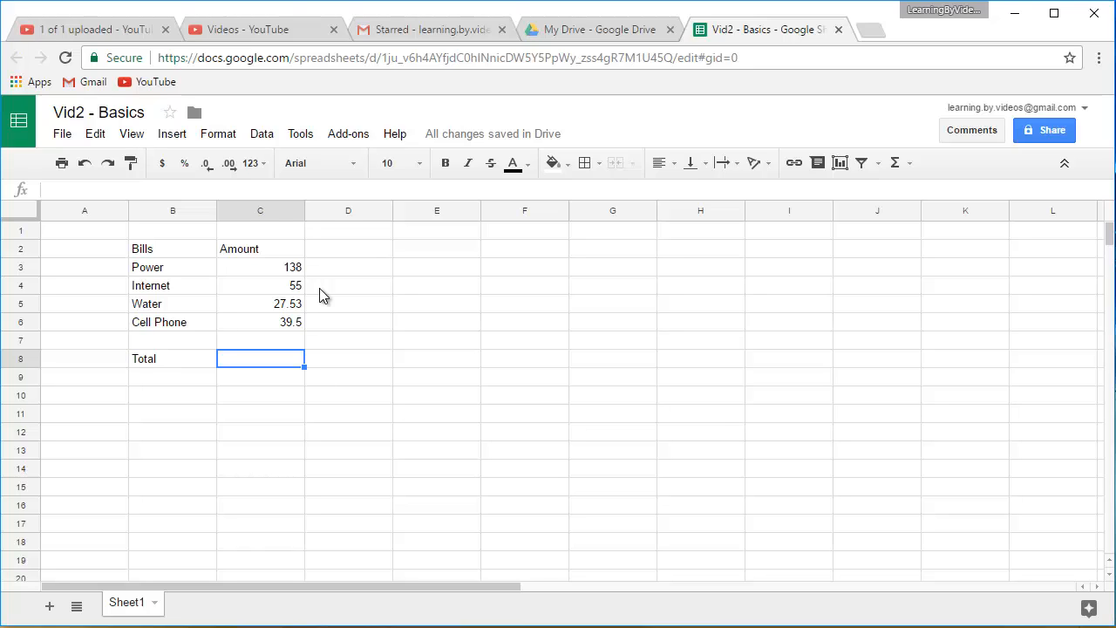
Add up the four bill amounts in cell C8 with the formula =C3+C4+C5+C6
type("=")
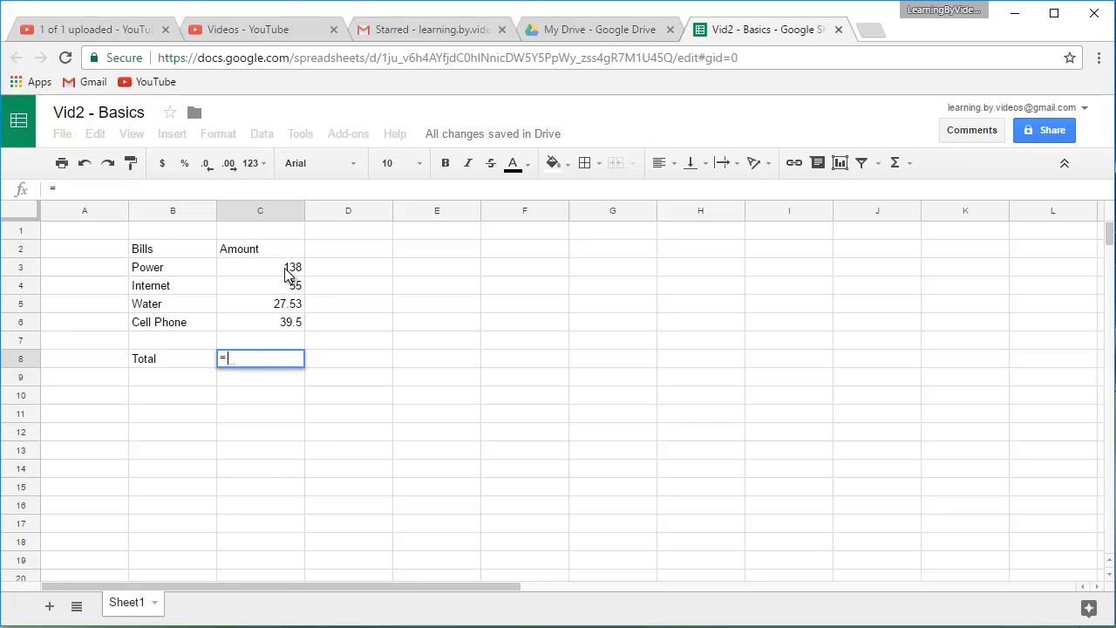
left_click(287, 274)
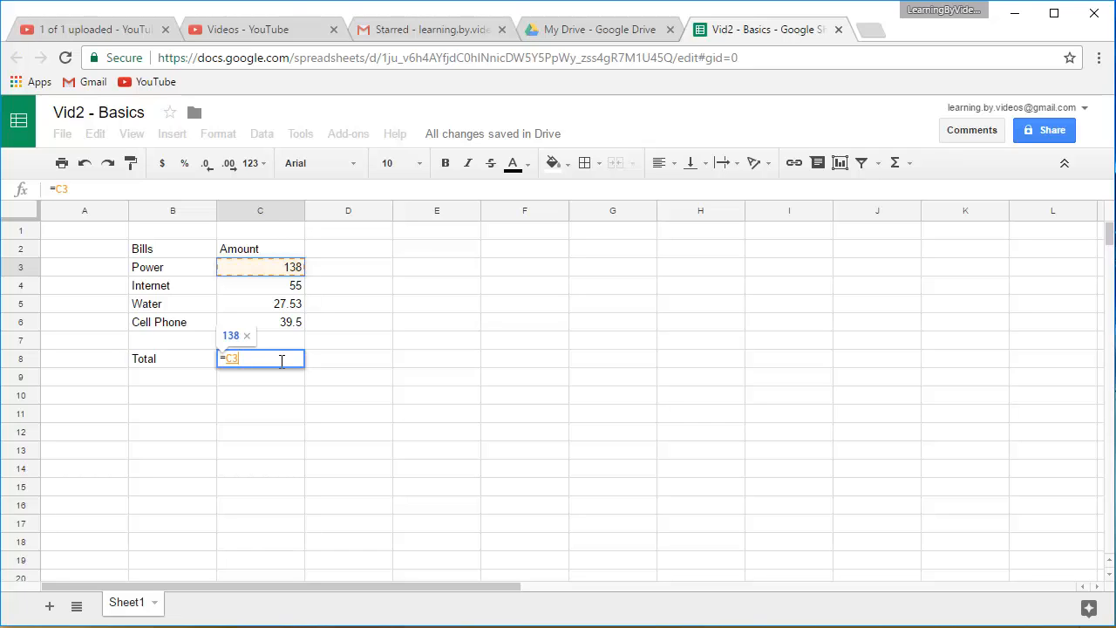
type("+")
left_click(292, 292)
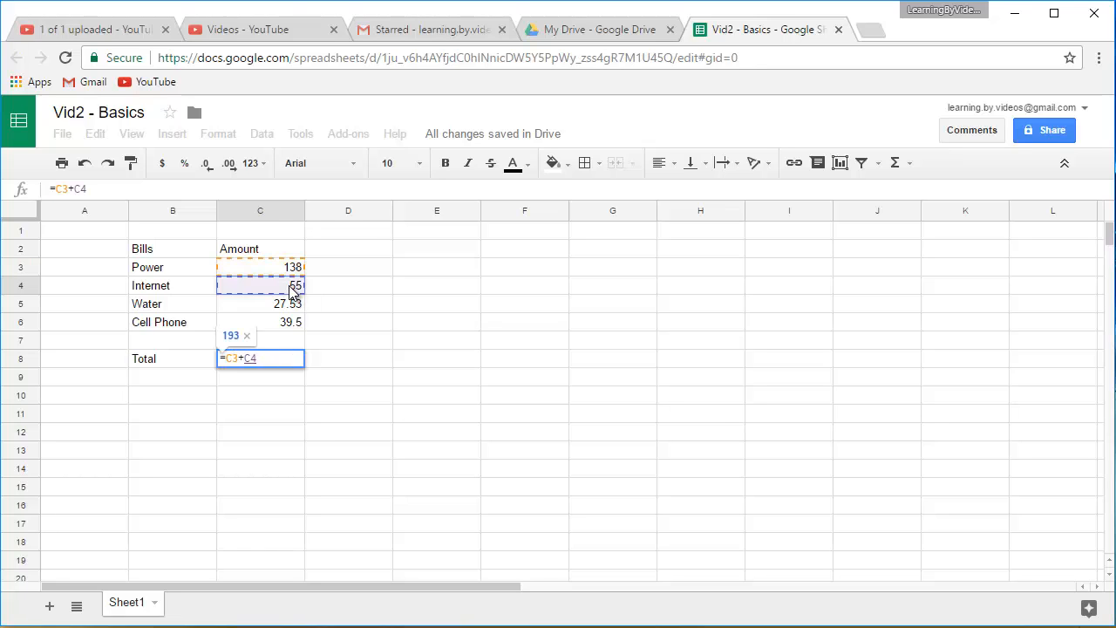
type("+")
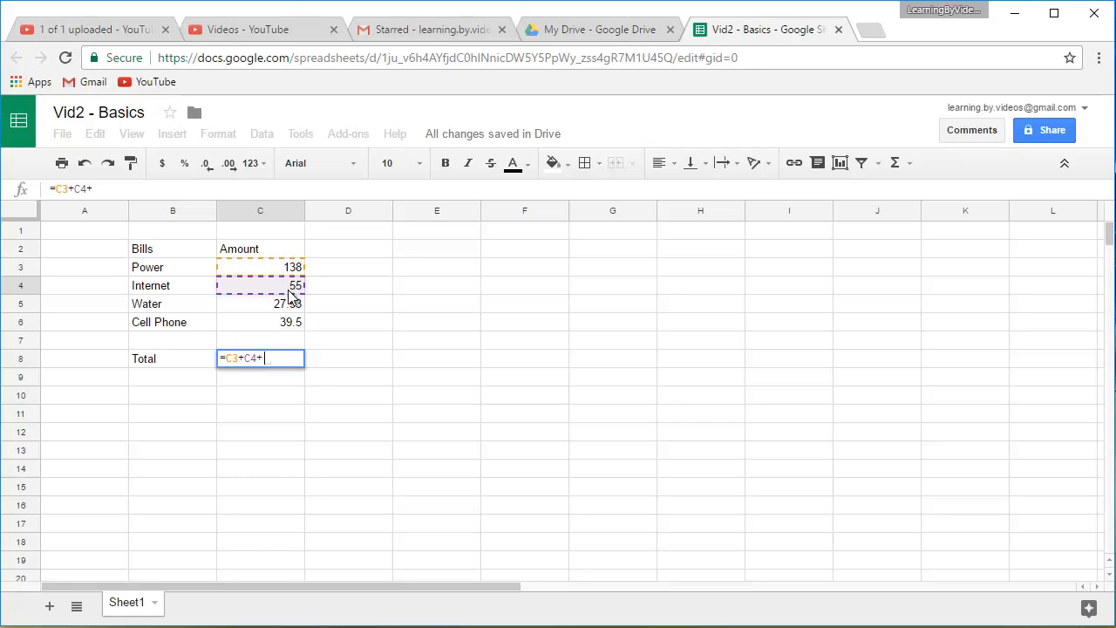
left_click(287, 310)
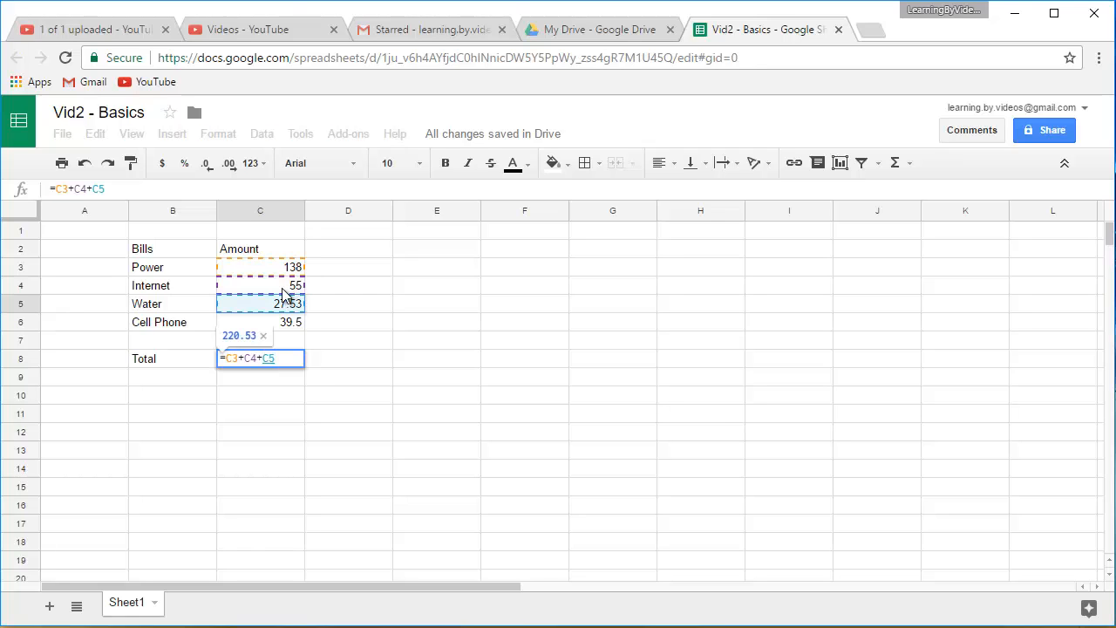
type("+")
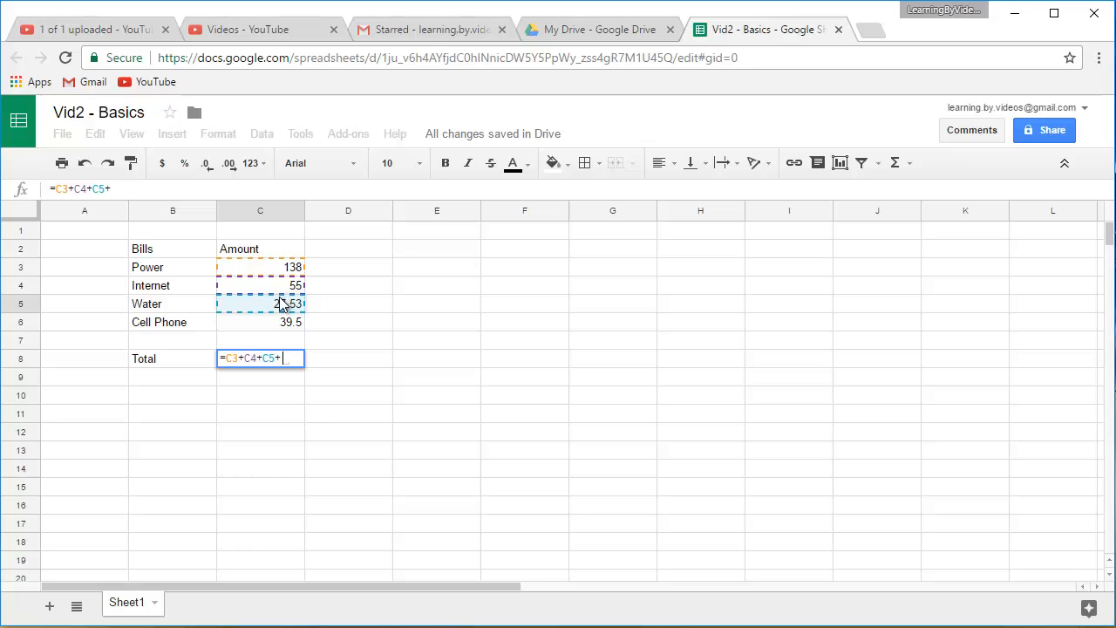
left_click(284, 325)
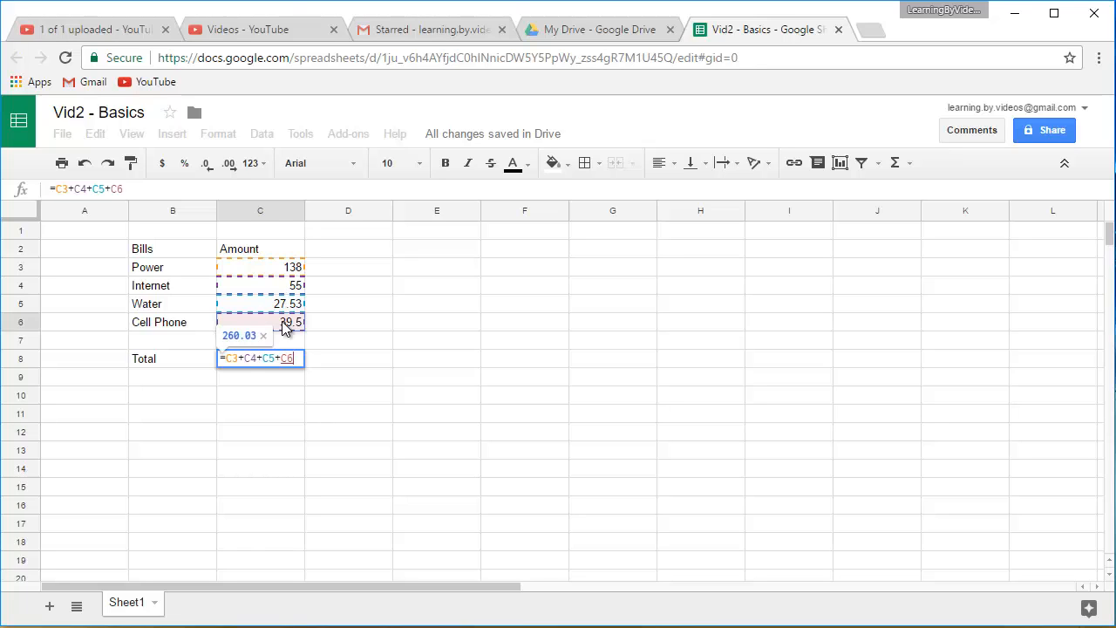
key("Return")
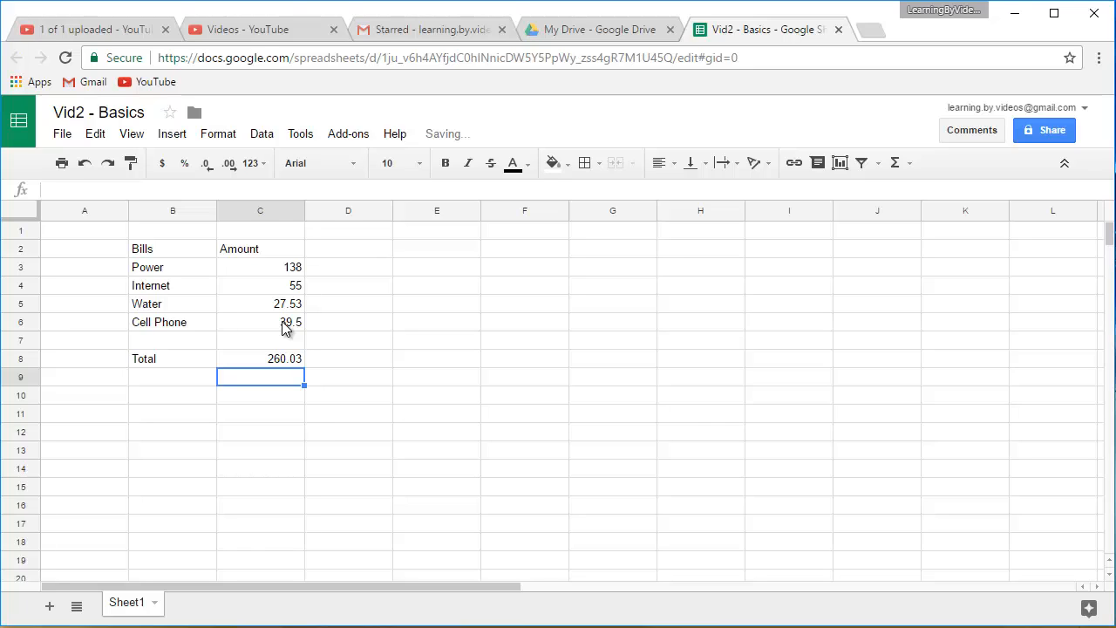
Examine the contents of the total cell C8 and its label, and compare them with the amounts in C3 to C6
key("Up")
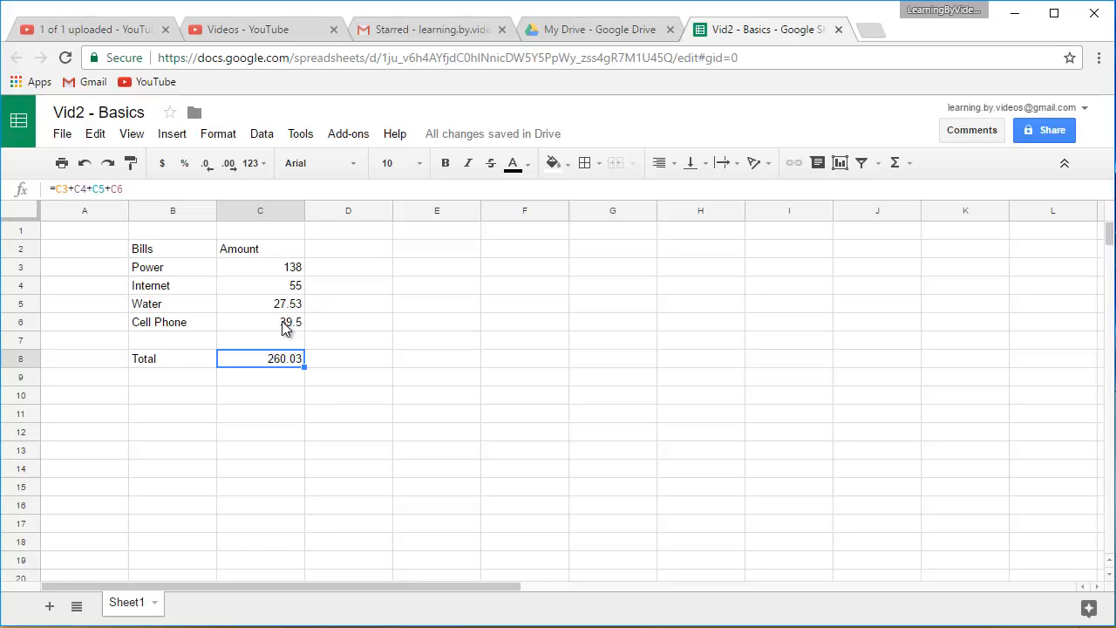
key("Left")
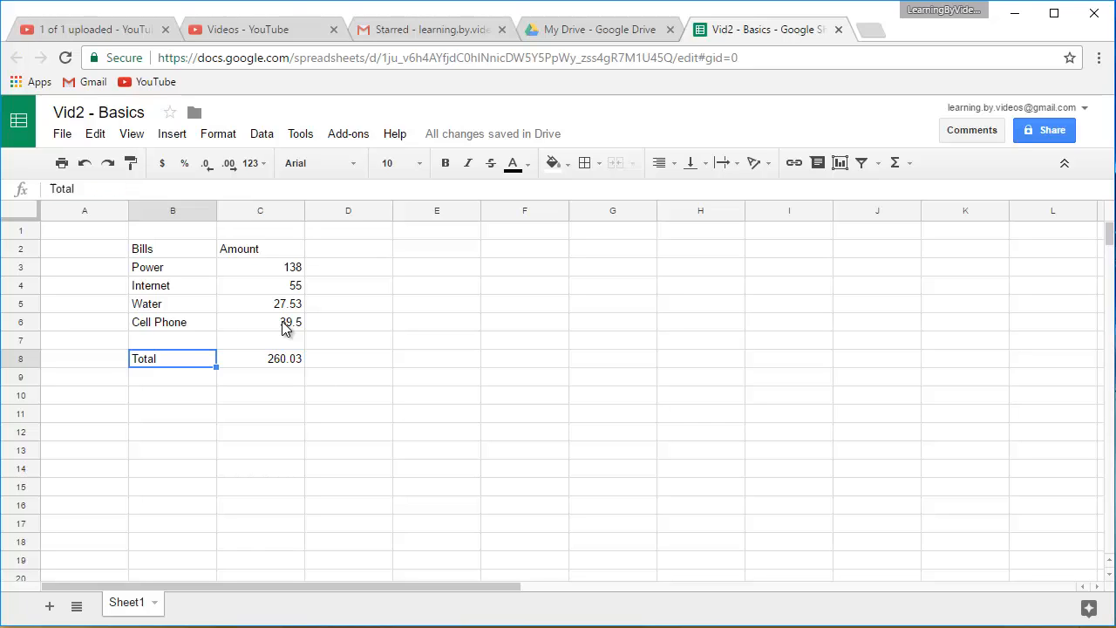
key("Right")
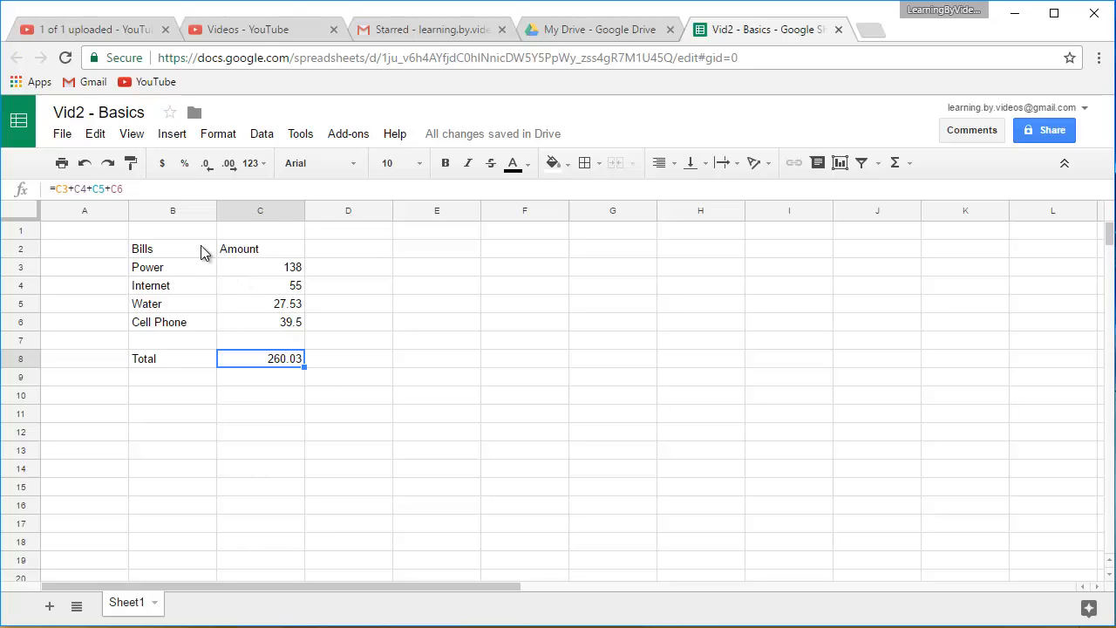
left_click(260, 270)
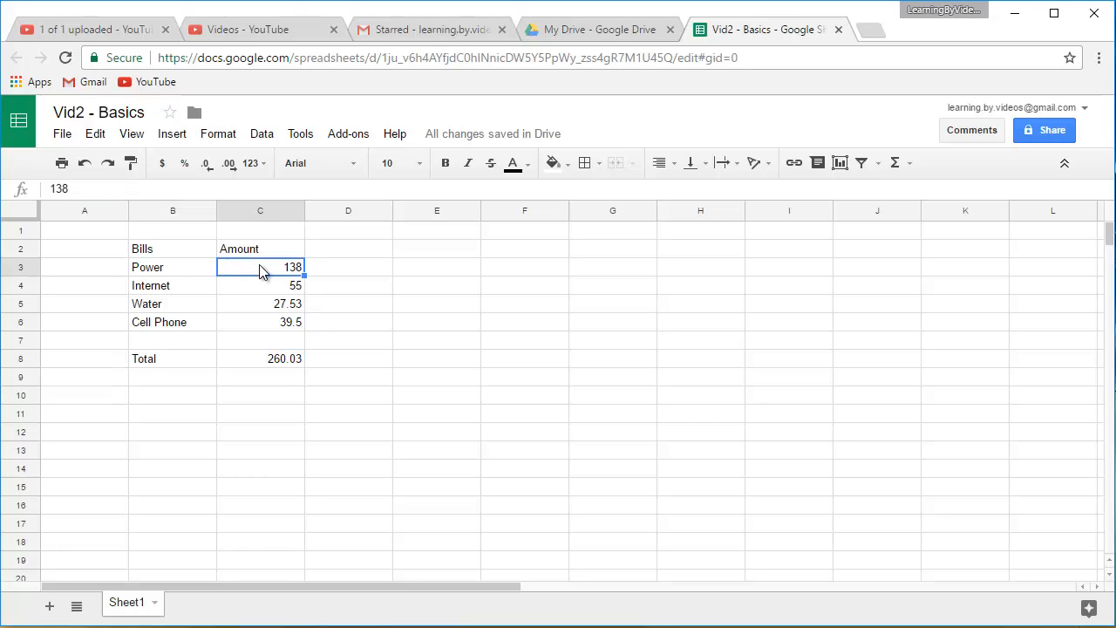
key("Down")
key("Down")
key("Down")
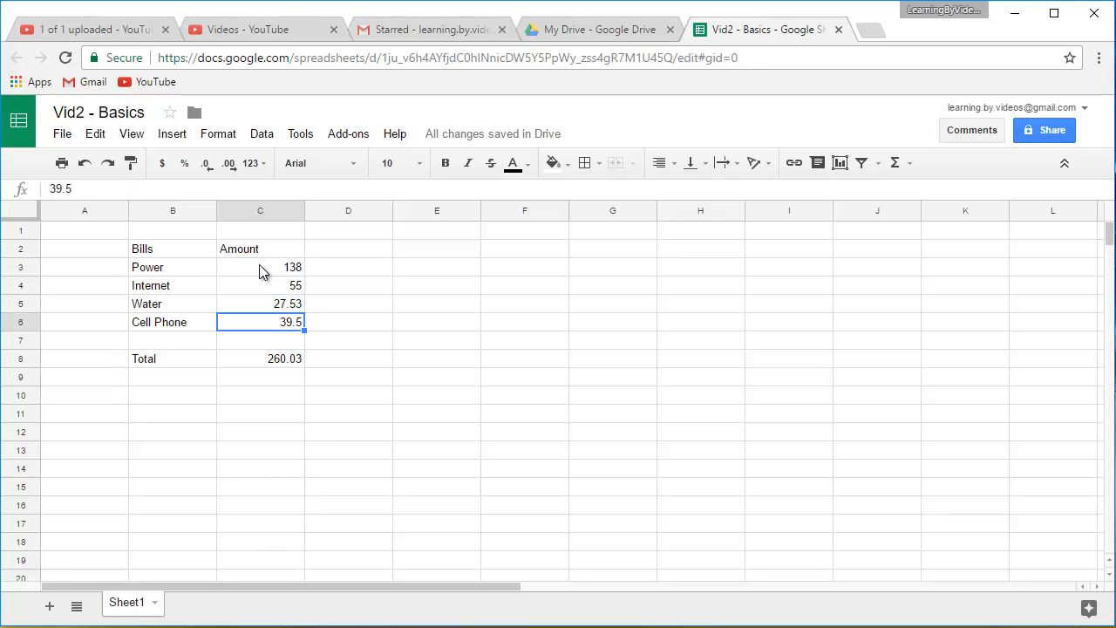
Add a second sheet to the spreadsheet and enter the title "Homework" in its cell A1
key("Down")
key("Down")
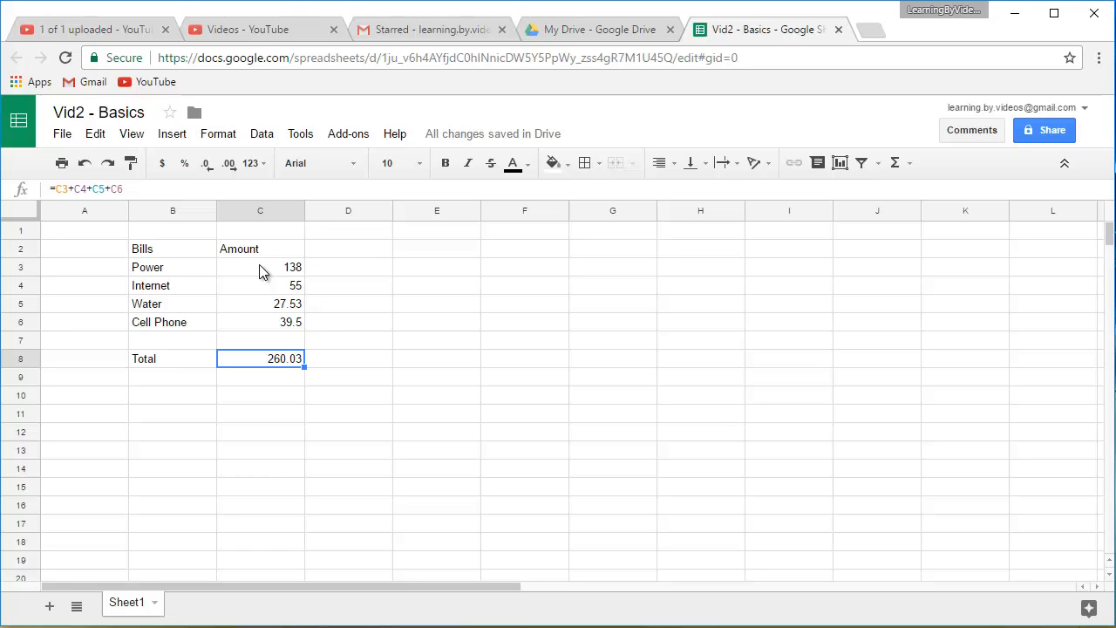
left_click(50, 607)
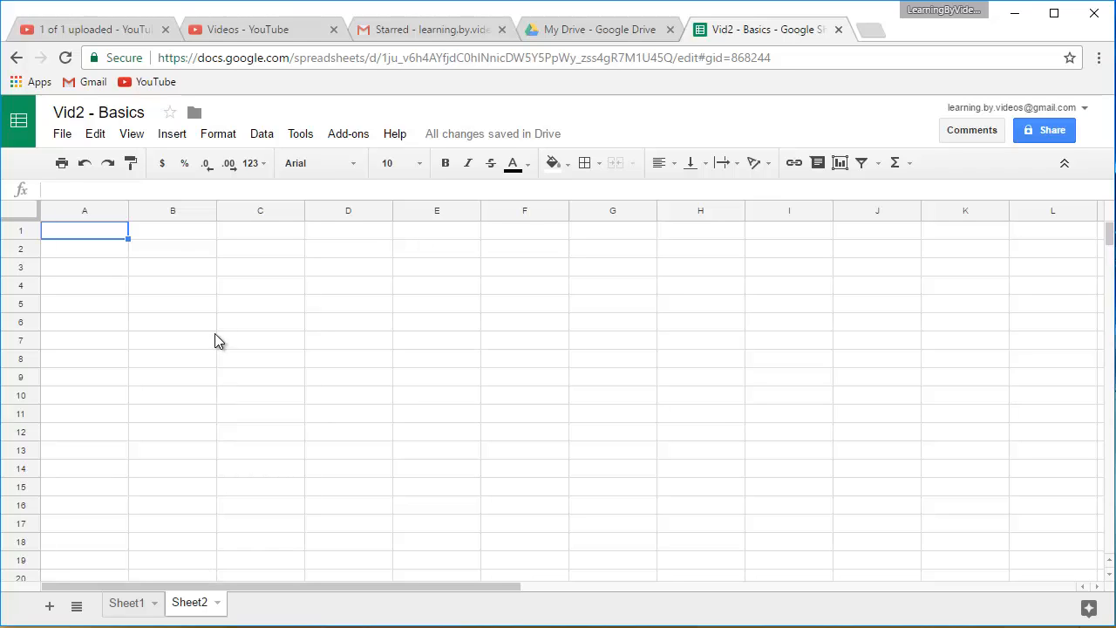
type("Homework")
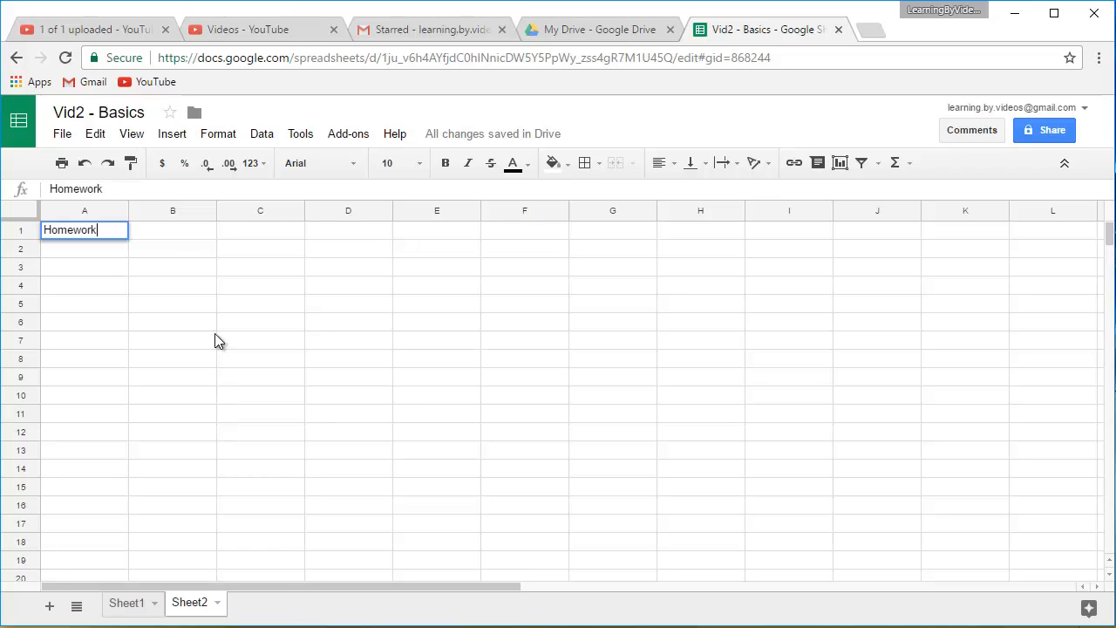
key("Return")
key("Return")
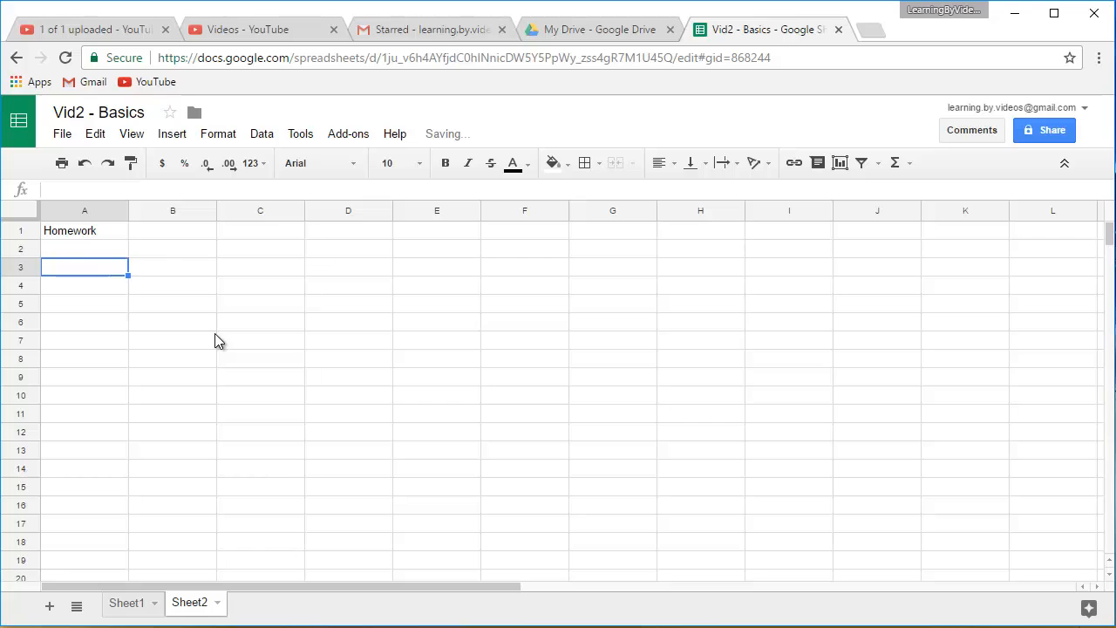
type("Bo")
key("BackSpace")
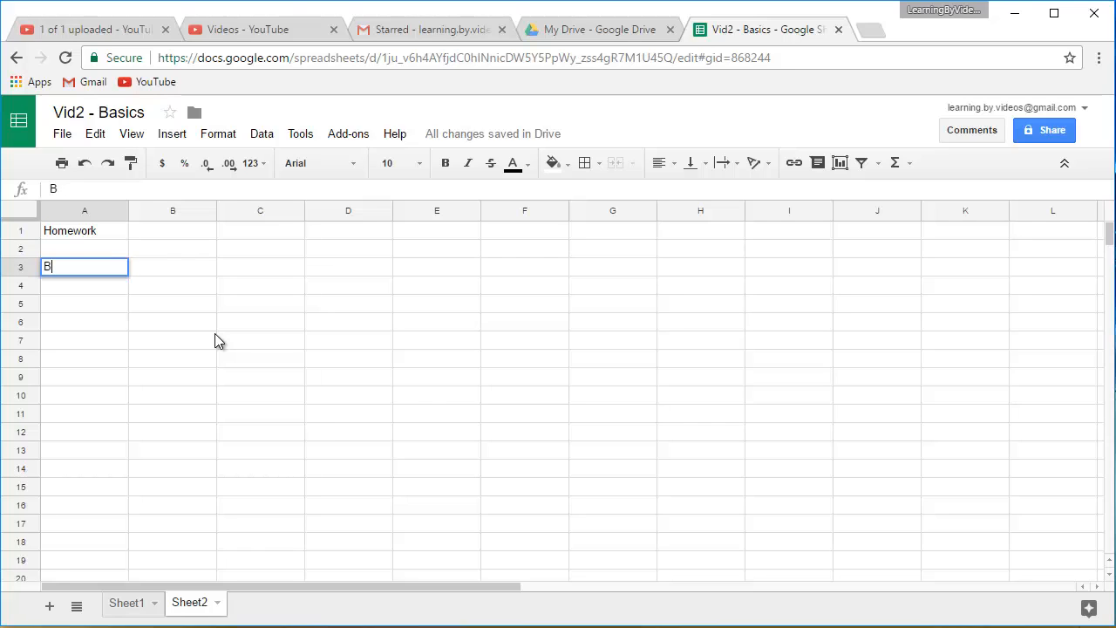
type("ills")
key("Return")
key("Up")
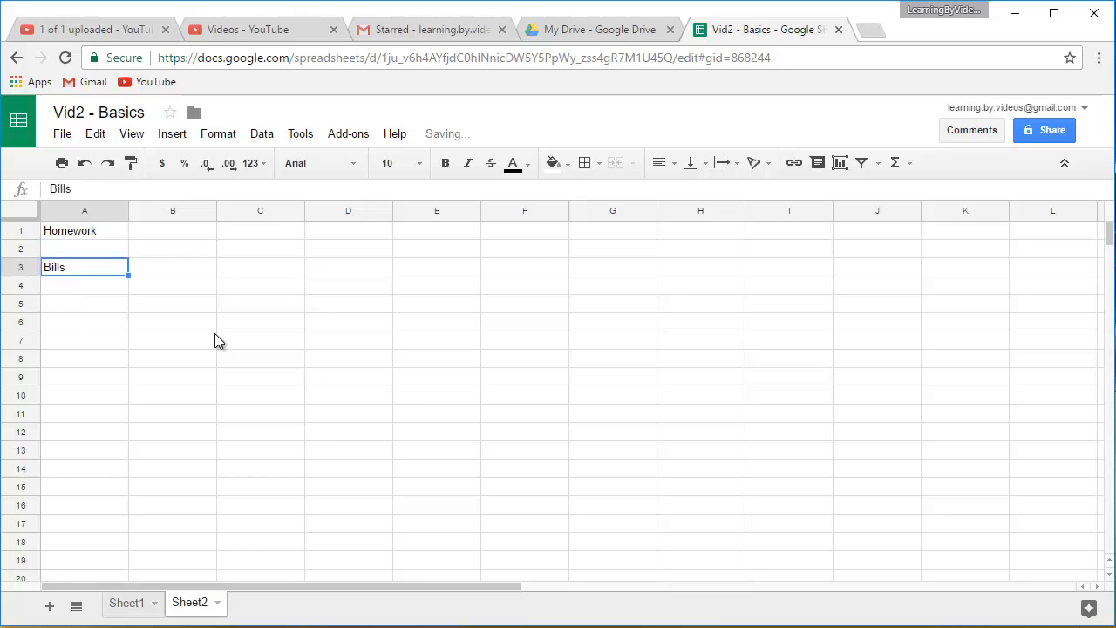
key("Right")
key("Left")
Enter the column headers "Bill" in cell A3 and "Amount" in cell B3 of the homework sheet
type("Bill")
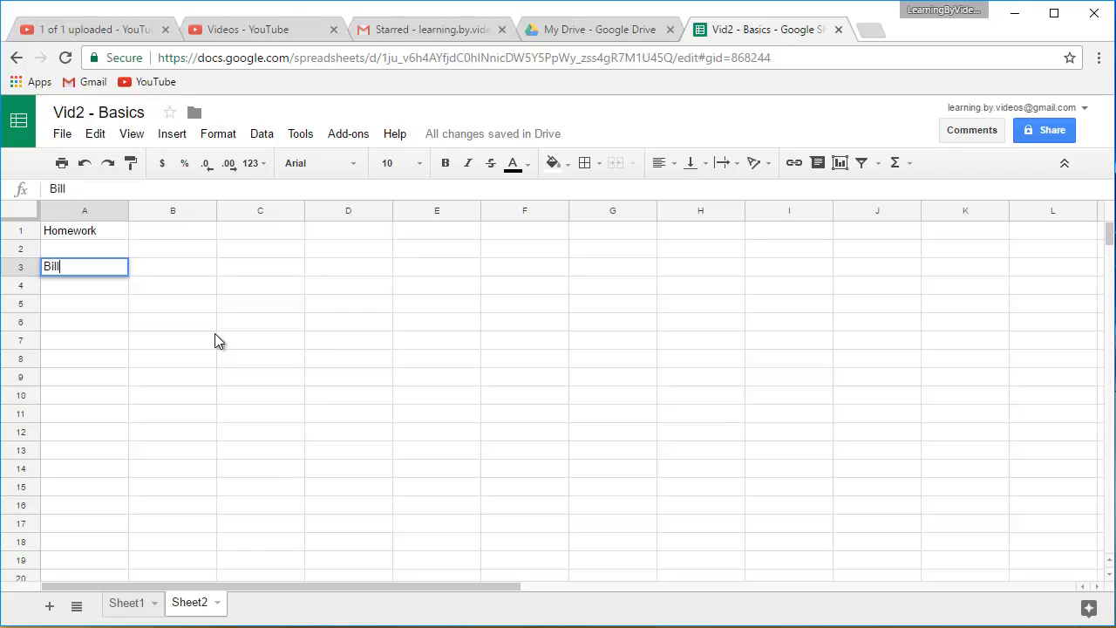
key("Tab")
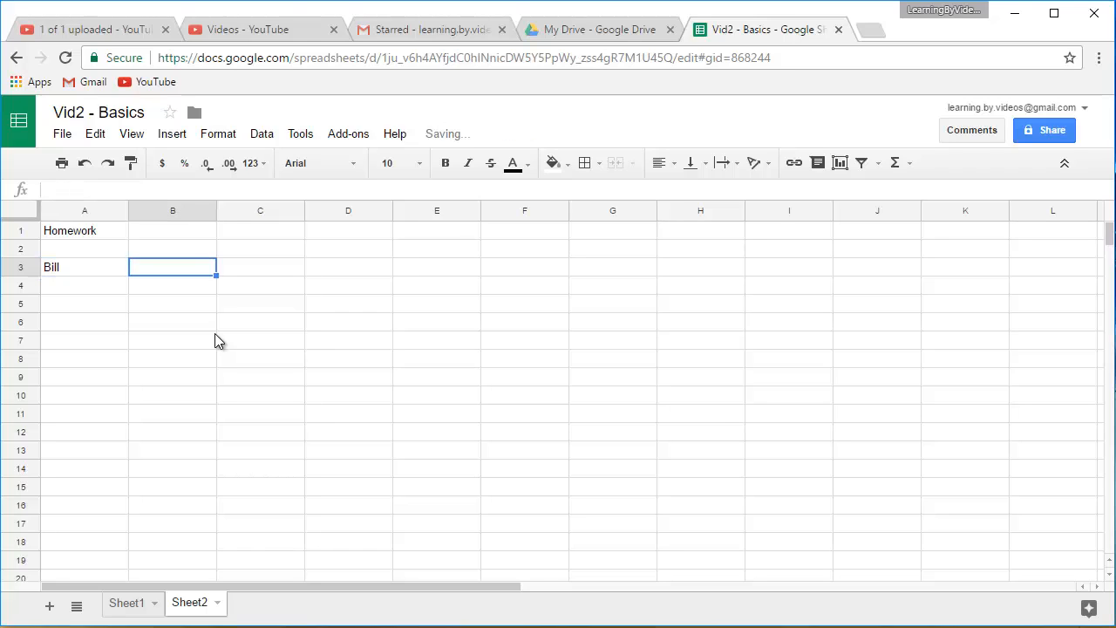
type("Amount")
key("Return")
key("Left")
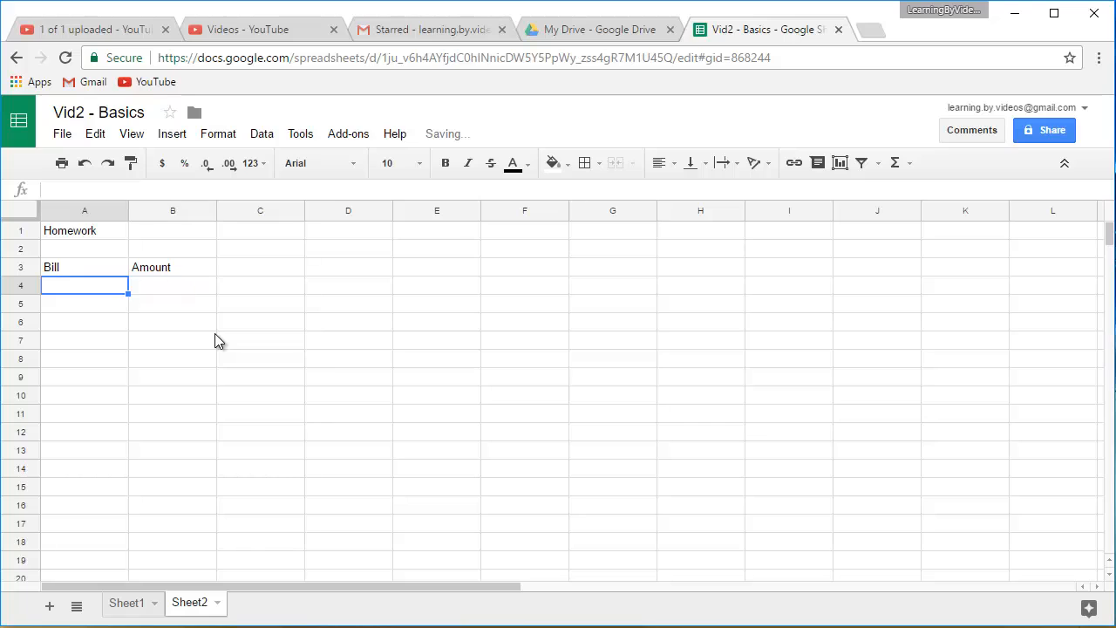
Enter the label "Total" in cell A17 and the placeholder "????" beside it in cell B17
key("Down")
key("Down")
key("Down")
key("Down")
key("Down")
key("Down")
key("Down")
key("Down")
key("Down")
key("Down")
key("Down")
key("Down")
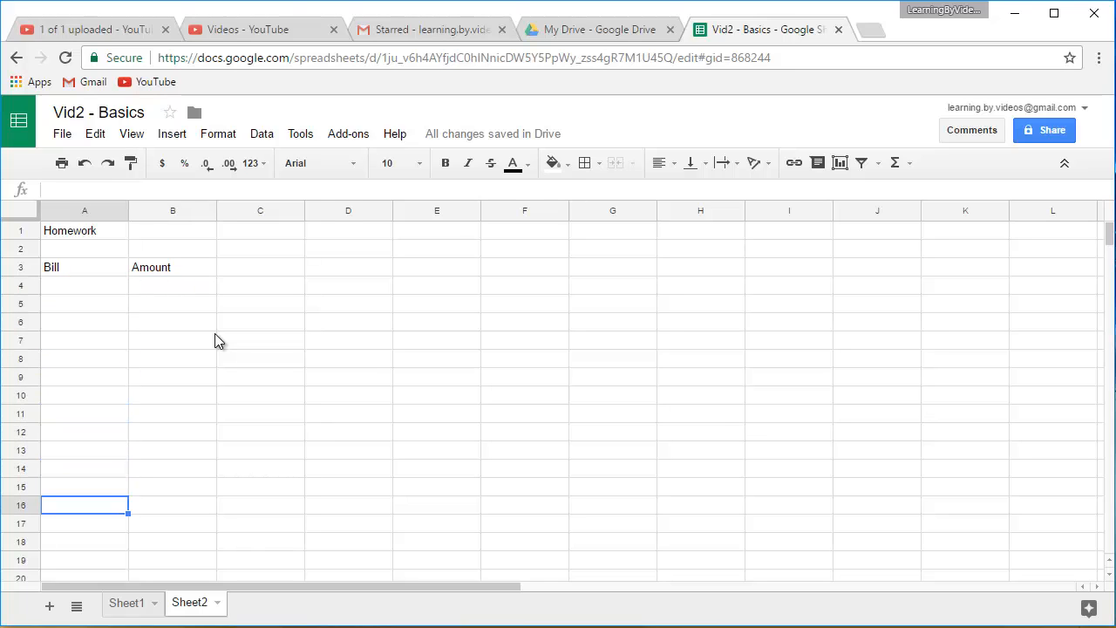
key("Down")
type("To")
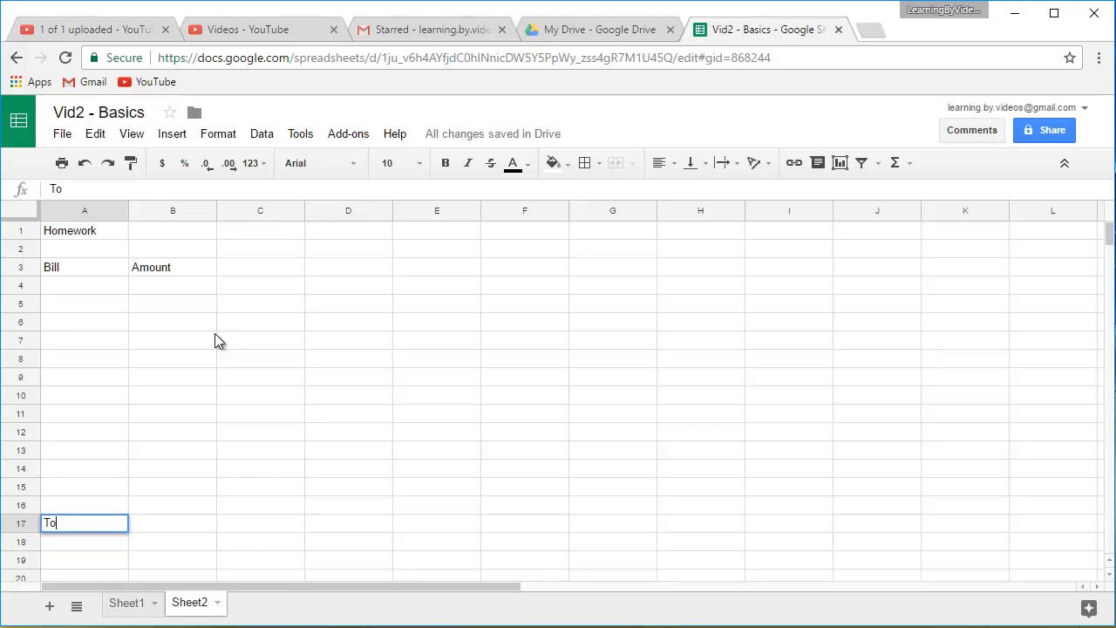
type("tal")
key("Tab")
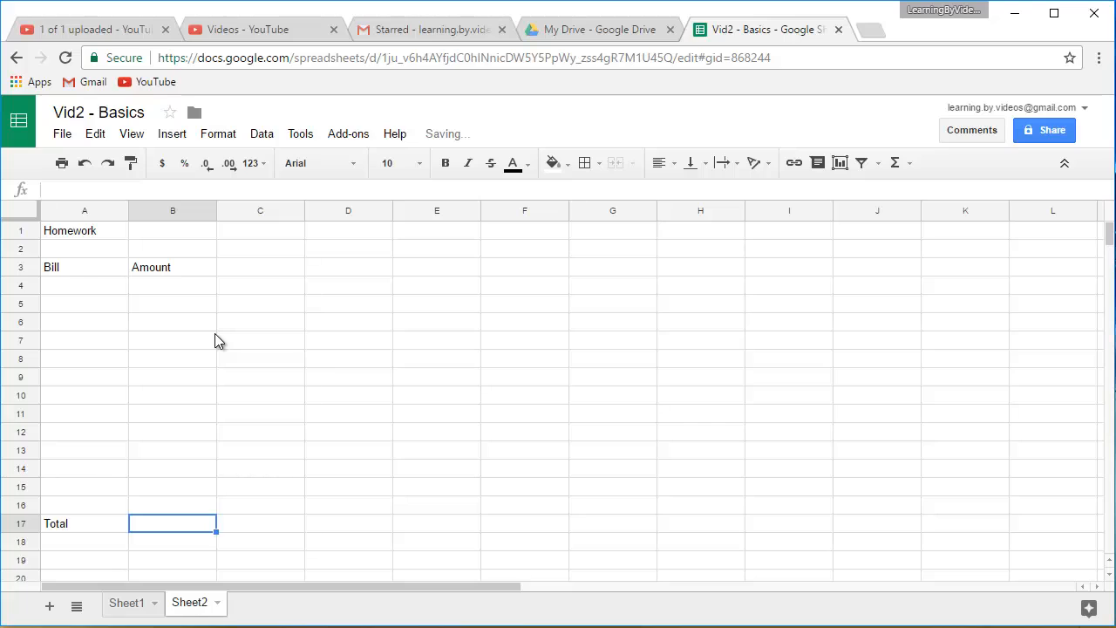
type("????")
key("Return")
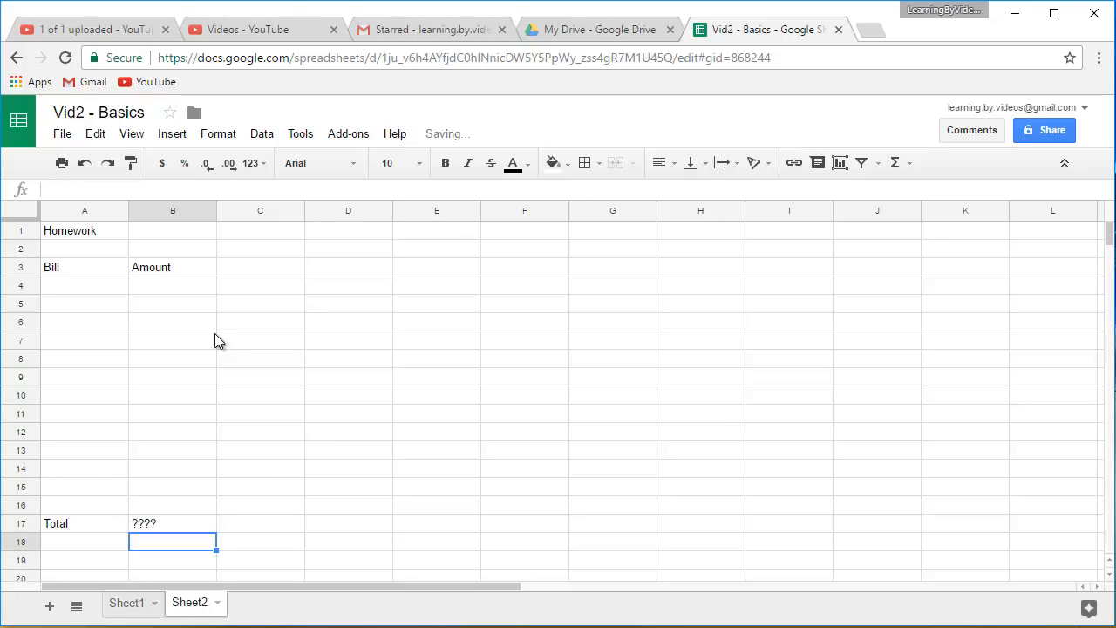